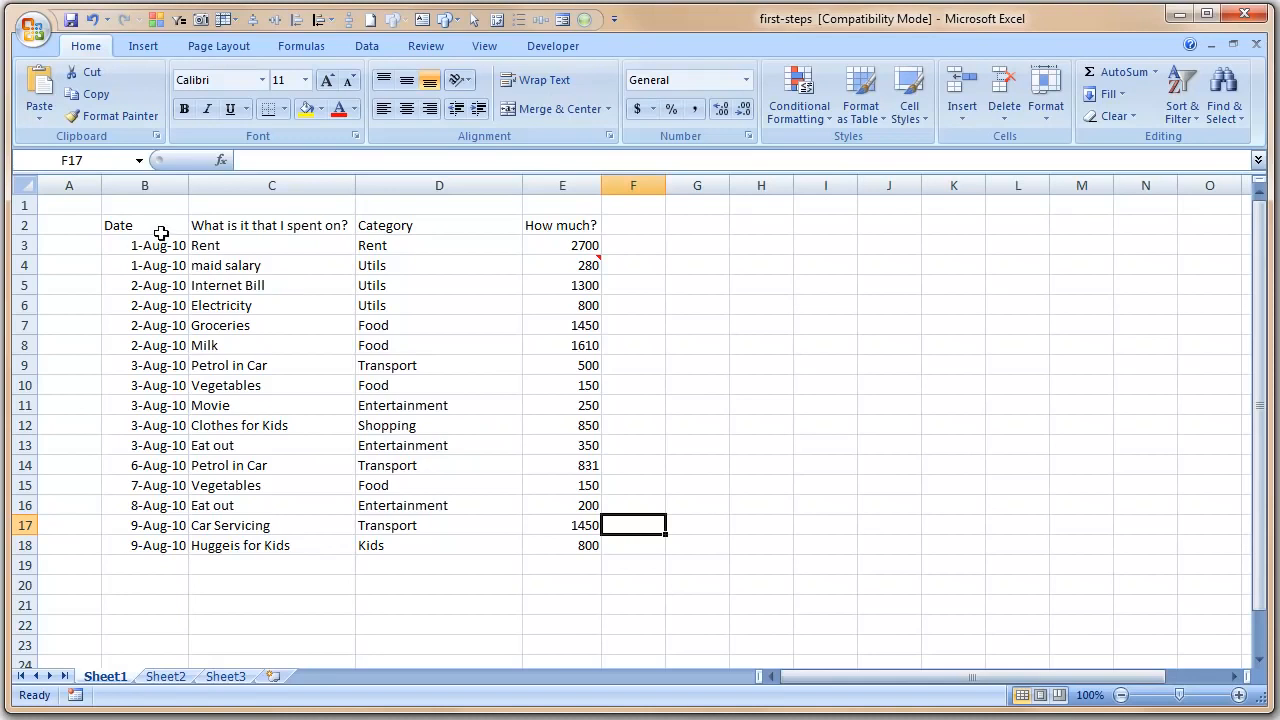
# - Make the header cells B2:E2 bold
pyautogui.moveTo(156, 224); pyautogui.dragTo(592, 236)
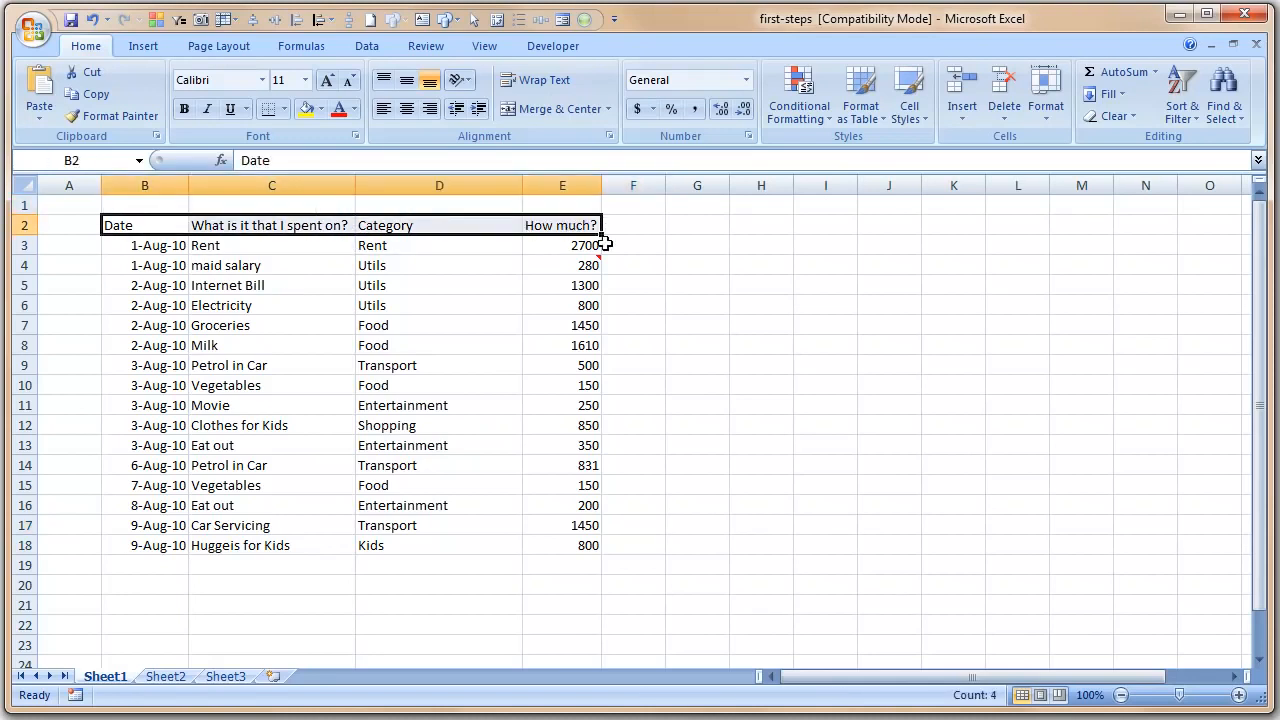
pyautogui.click(143, 229)
pyautogui.moveTo(200, 222); pyautogui.dragTo(545, 225)
pyautogui.hotkey('ctrl', 'b')
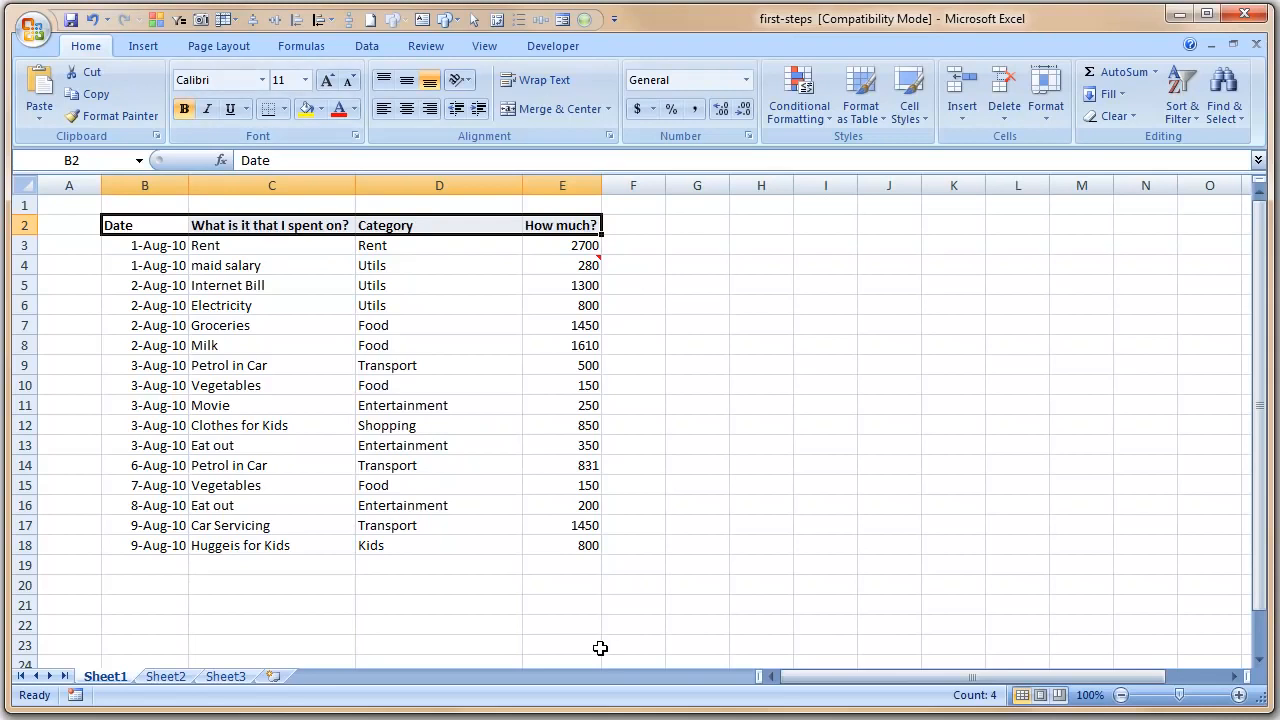
pyautogui.click(720, 391)
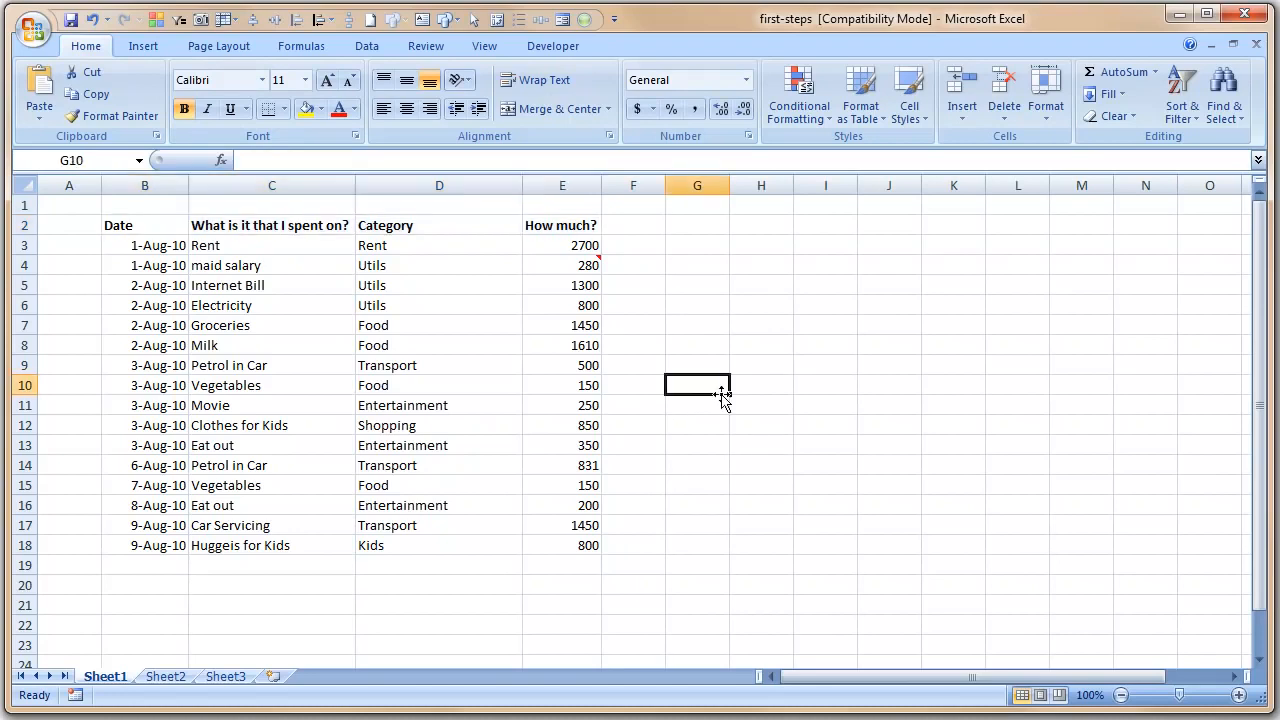
# - Set the header row B2:E2 to 14-point font size
pyautogui.click(172, 223)
pyautogui.moveTo(172, 223); pyautogui.dragTo(551, 240)
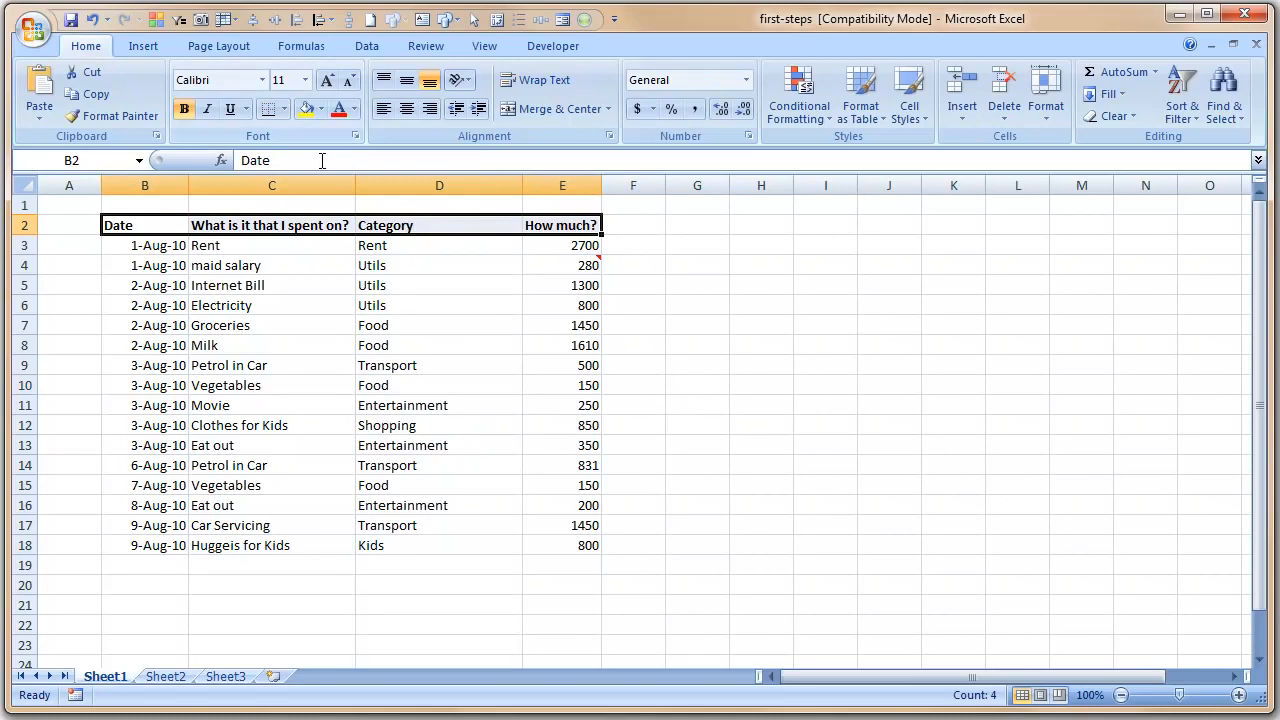
pyautogui.click(305, 80)
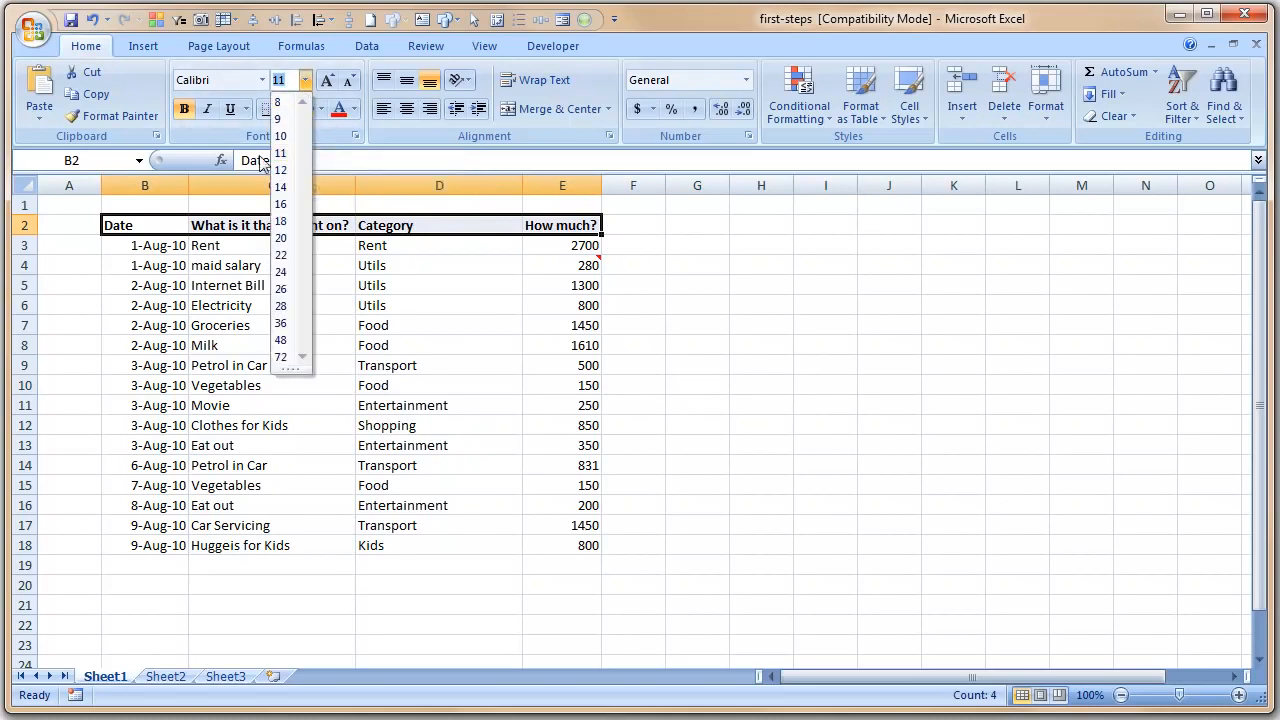
pyautogui.click(281, 187)
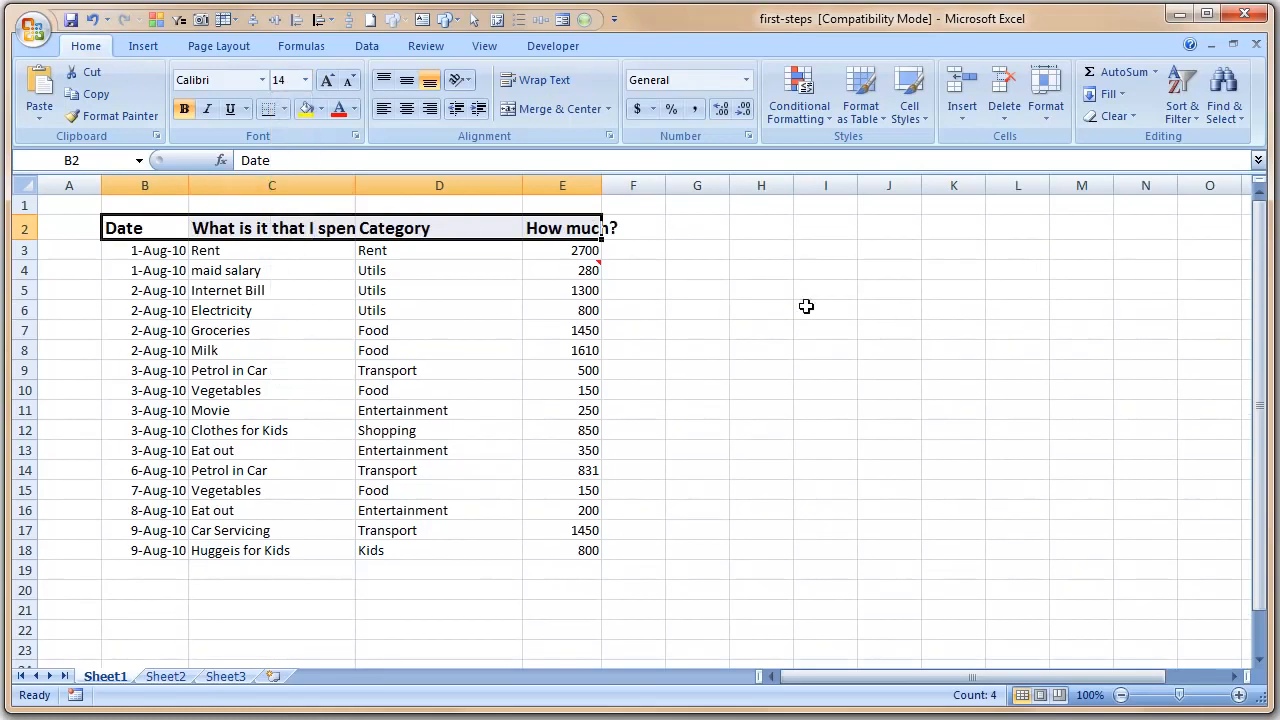
pyautogui.click(712, 307)
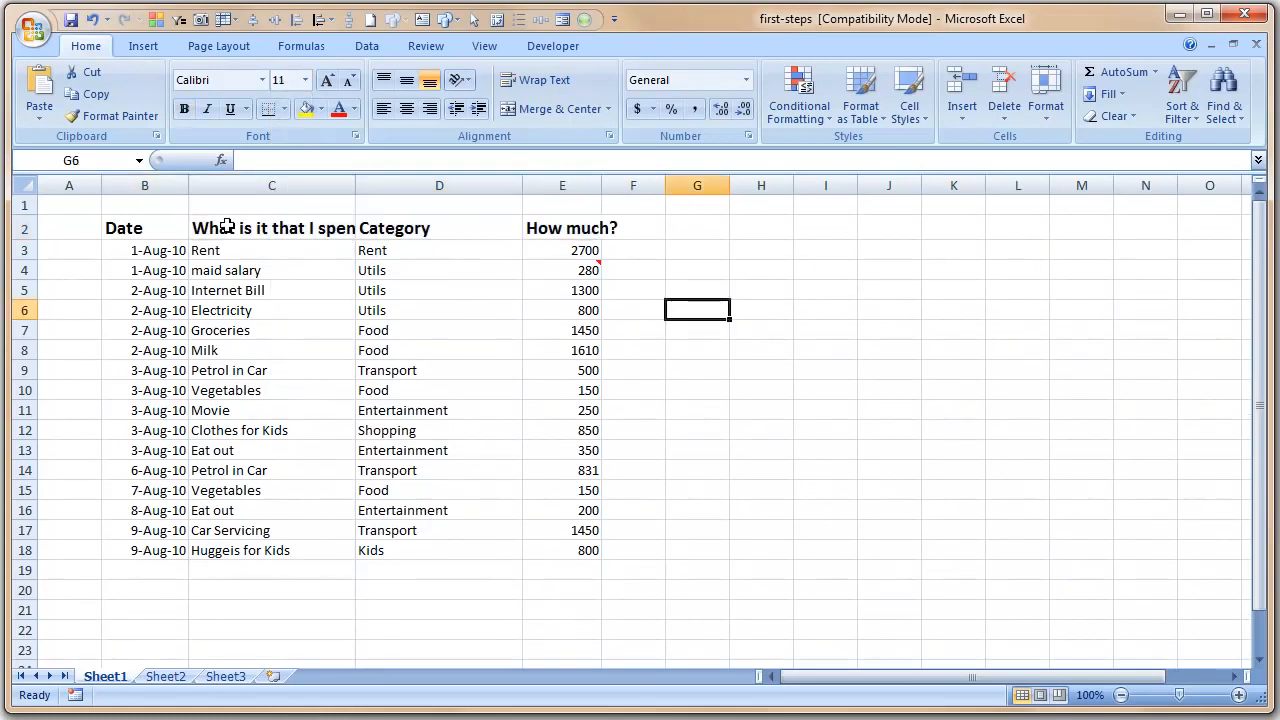
pyautogui.click(168, 179)
# - AutoFit the widths of columns B through E to their contents
pyautogui.moveTo(168, 178); pyautogui.dragTo(567, 184)
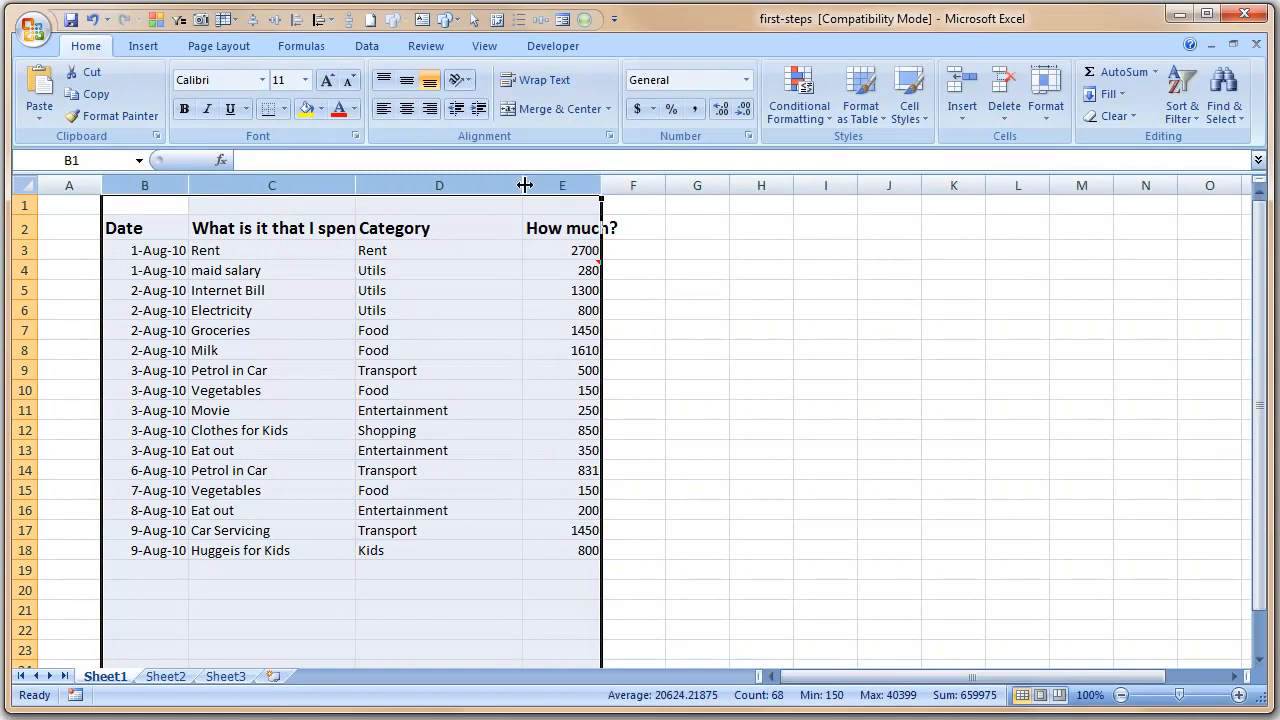
pyautogui.click(328, 182)
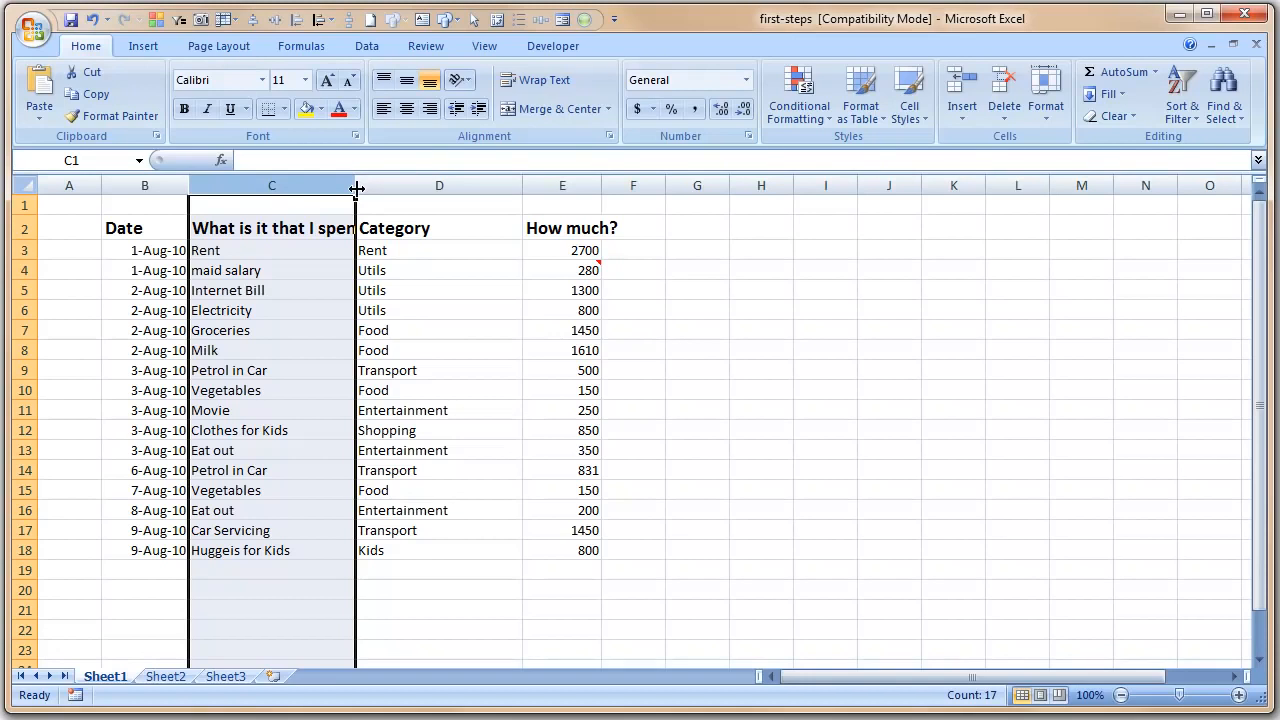
pyautogui.moveTo(140, 185); pyautogui.dragTo(578, 200)
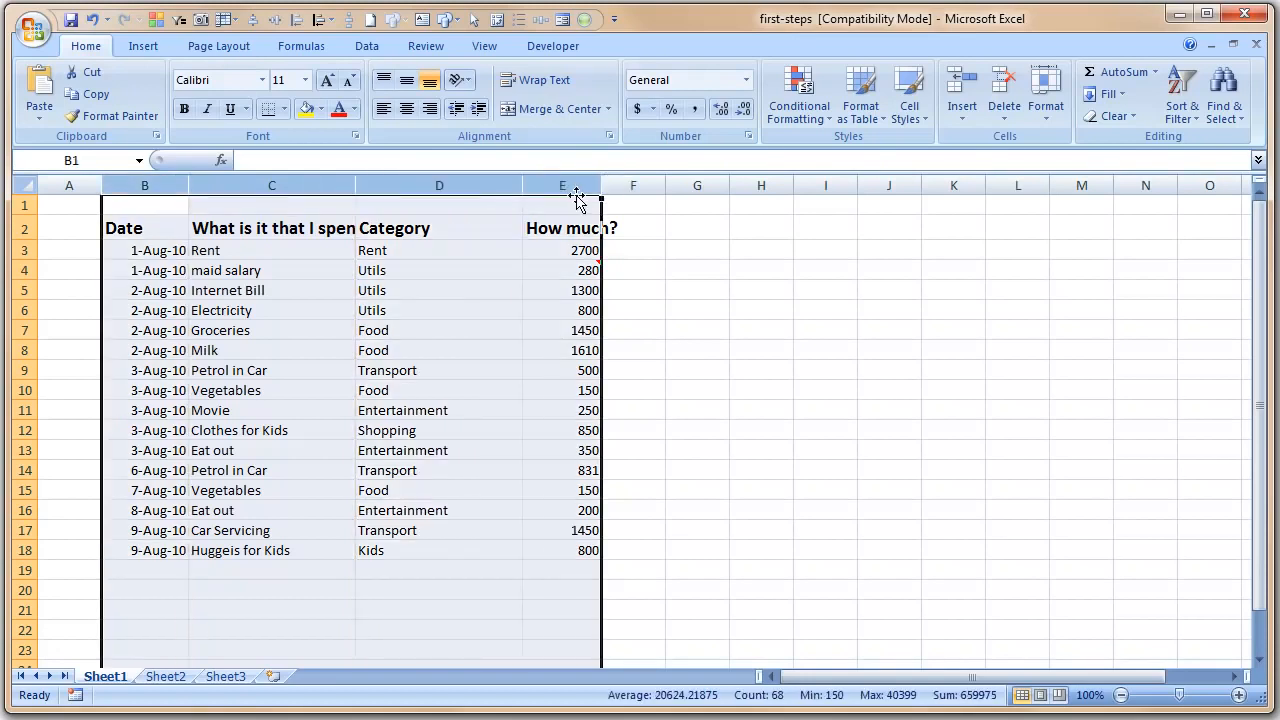
pyautogui.doubleClick(520, 187)
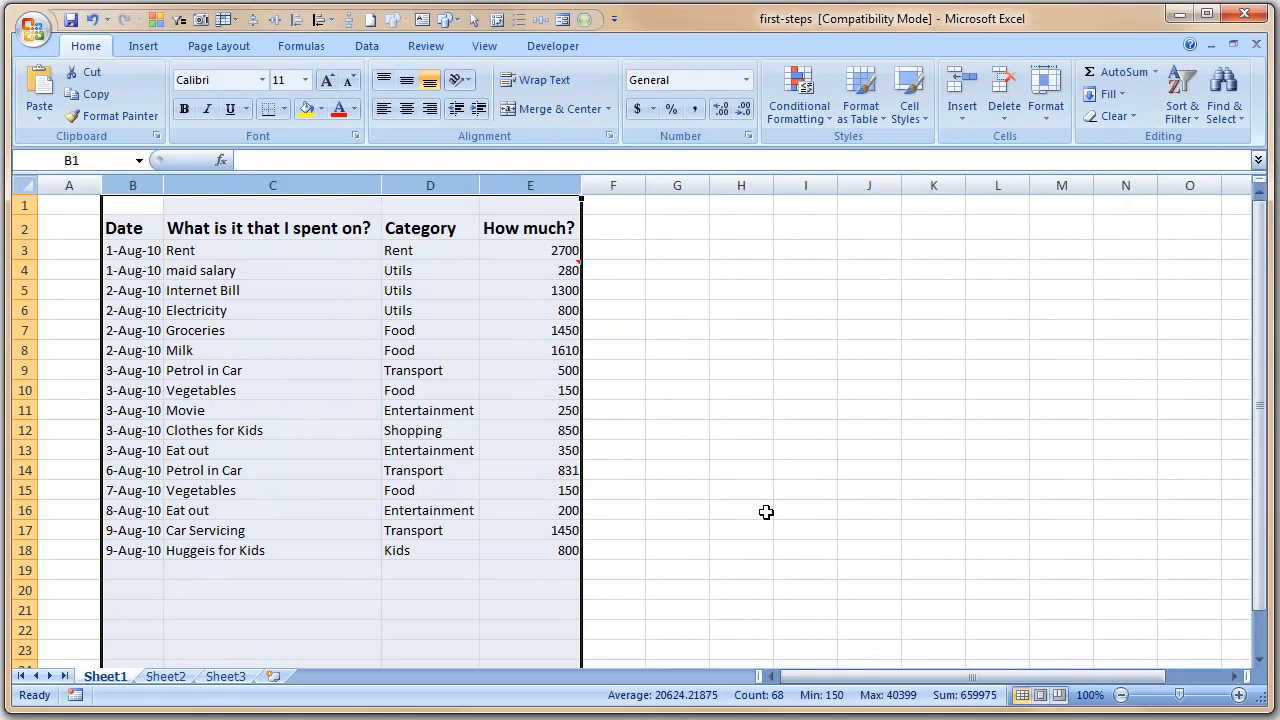
pyautogui.click(750, 348)
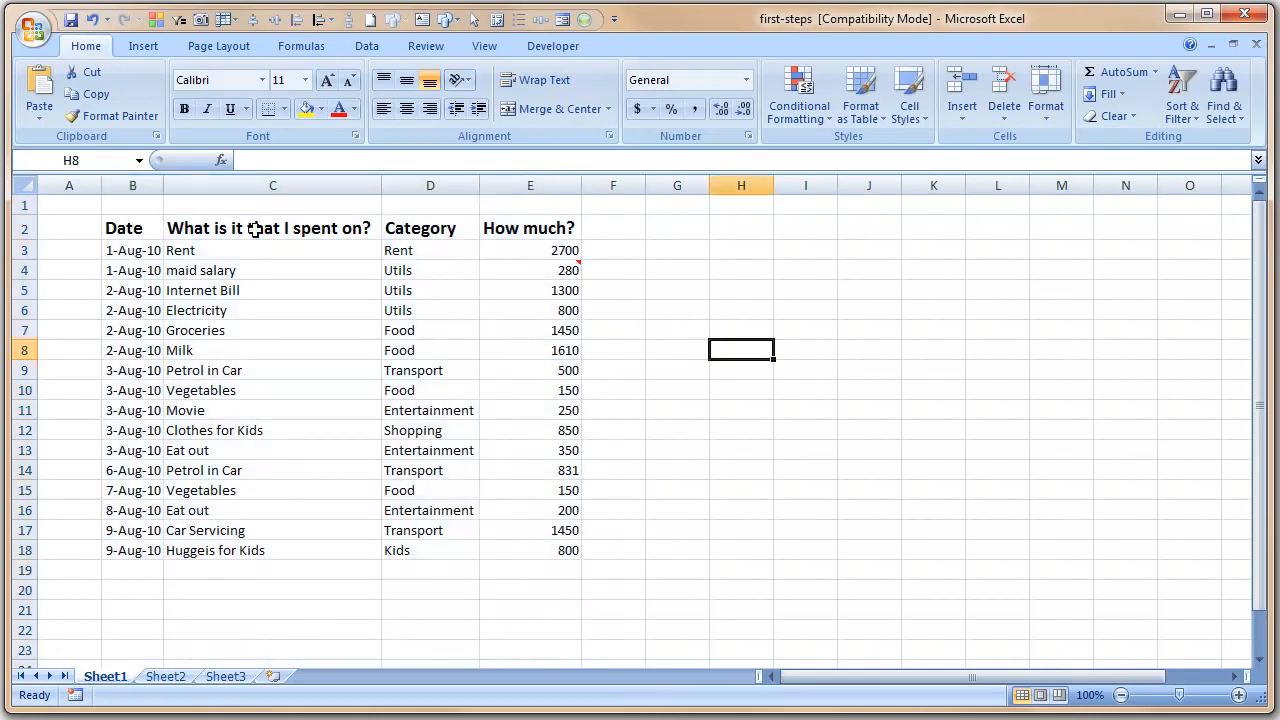
# - Check that each header cell from Date to How much? is fully readable
pyautogui.moveTo(140, 232); pyautogui.dragTo(545, 226)
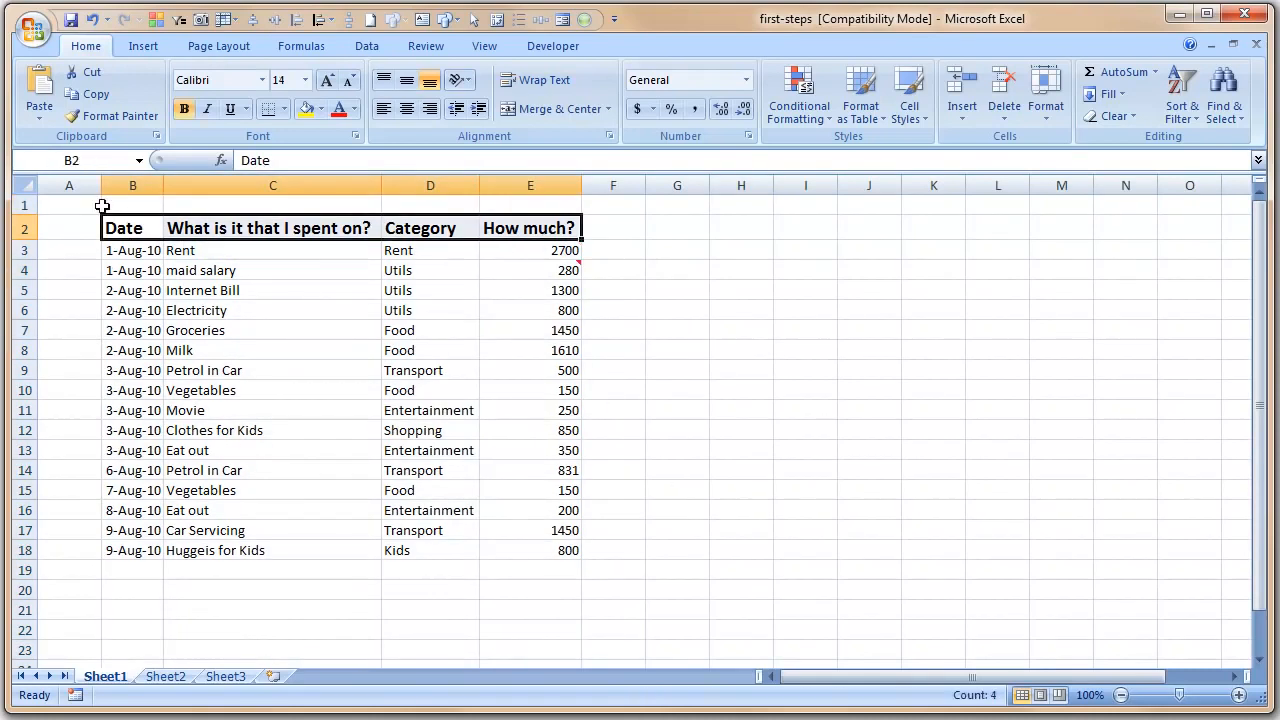
pyautogui.click(130, 236)
pyautogui.click(243, 221)
pyautogui.click(425, 228)
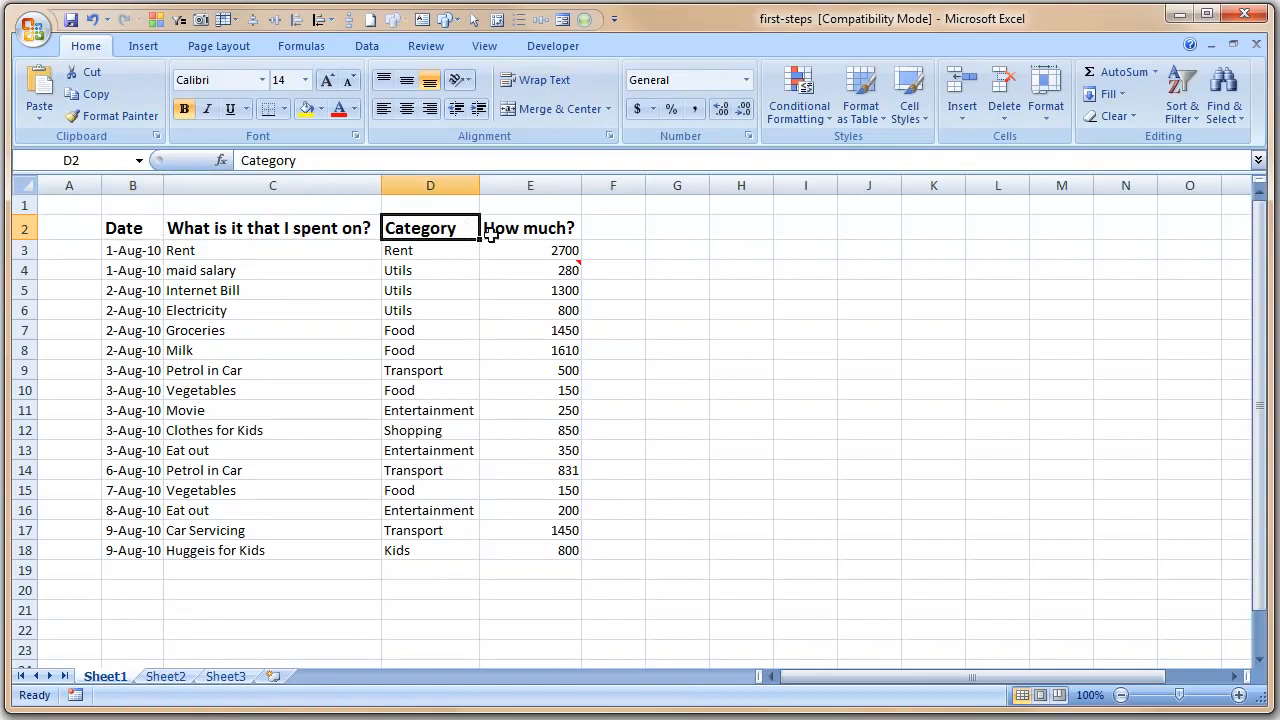
pyautogui.click(550, 228)
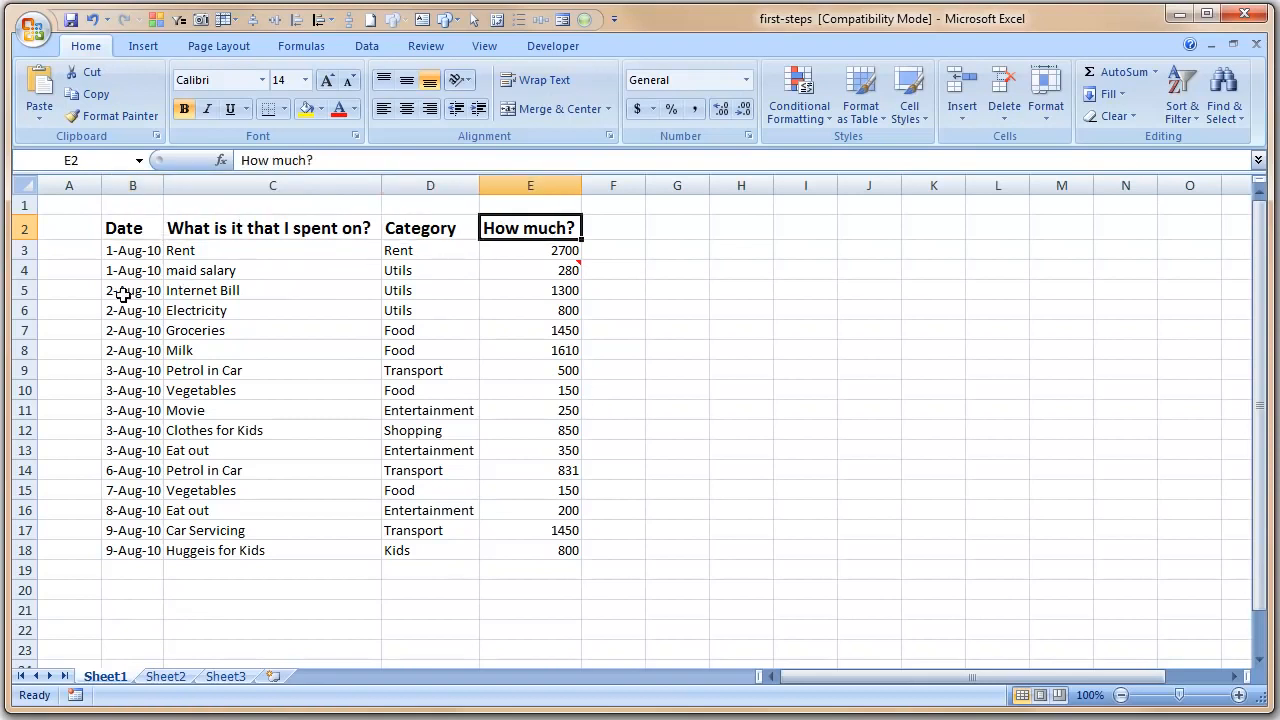
pyautogui.click(138, 256)
# - Show the dates in B3:B18 in Long Date format, e.g. Sunday, August 01, 2010
pyautogui.moveTo(138, 256); pyautogui.dragTo(143, 550)
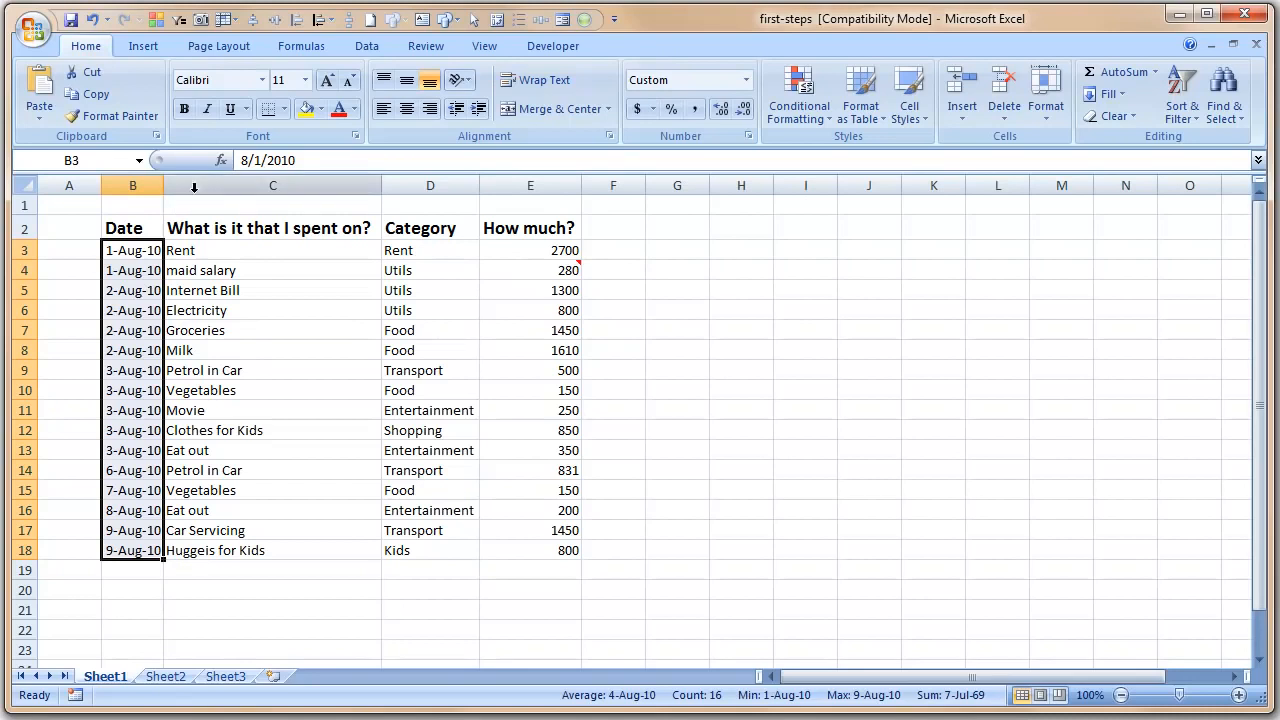
pyautogui.click(746, 80)
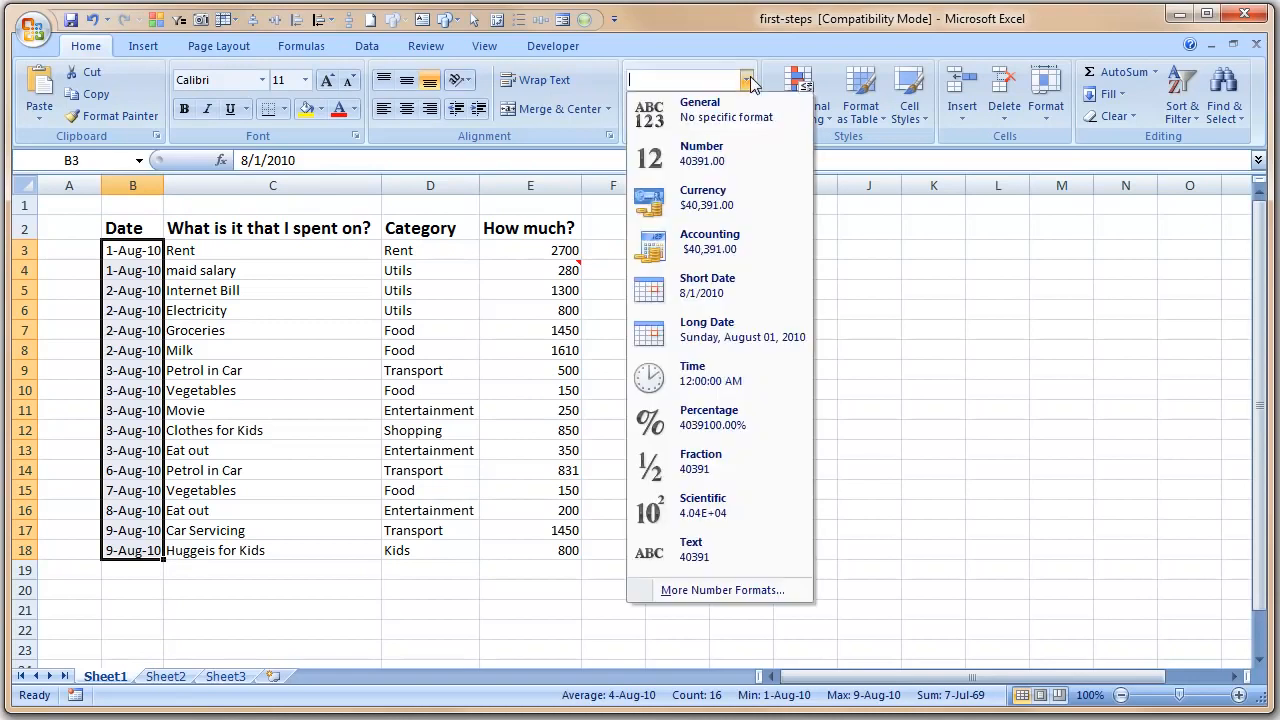
pyautogui.click(751, 83)
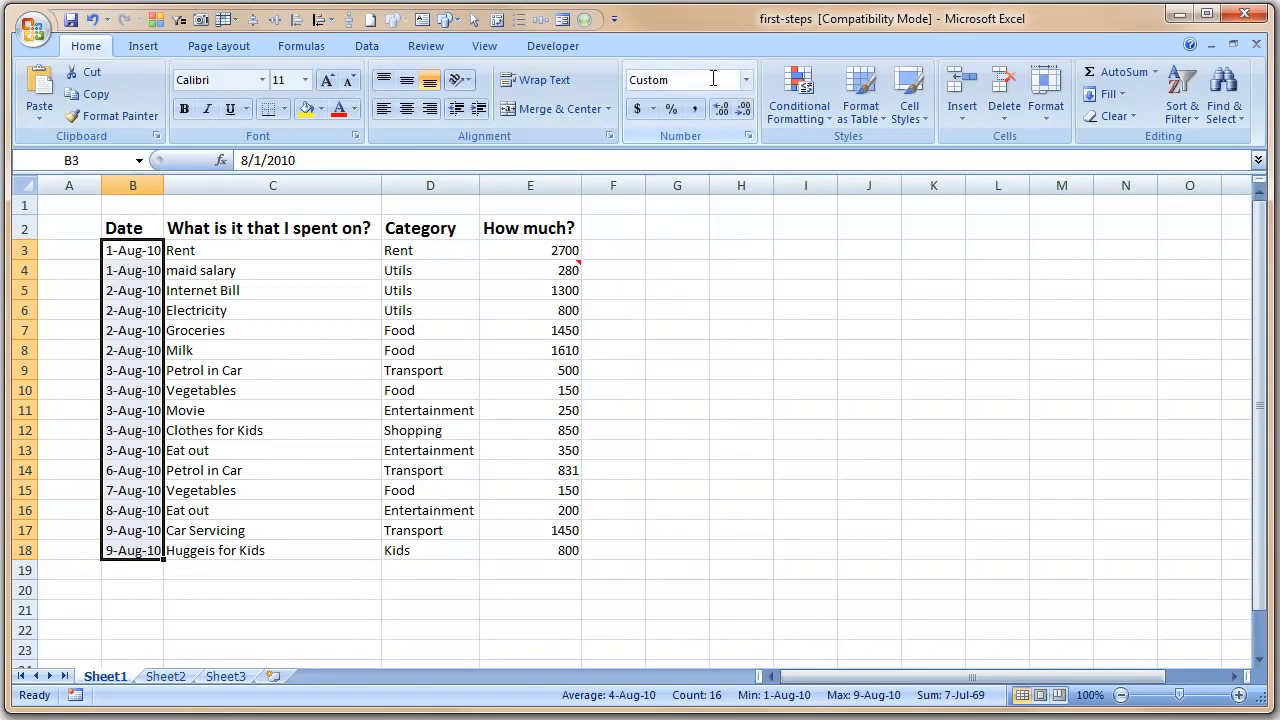
pyautogui.click(746, 80)
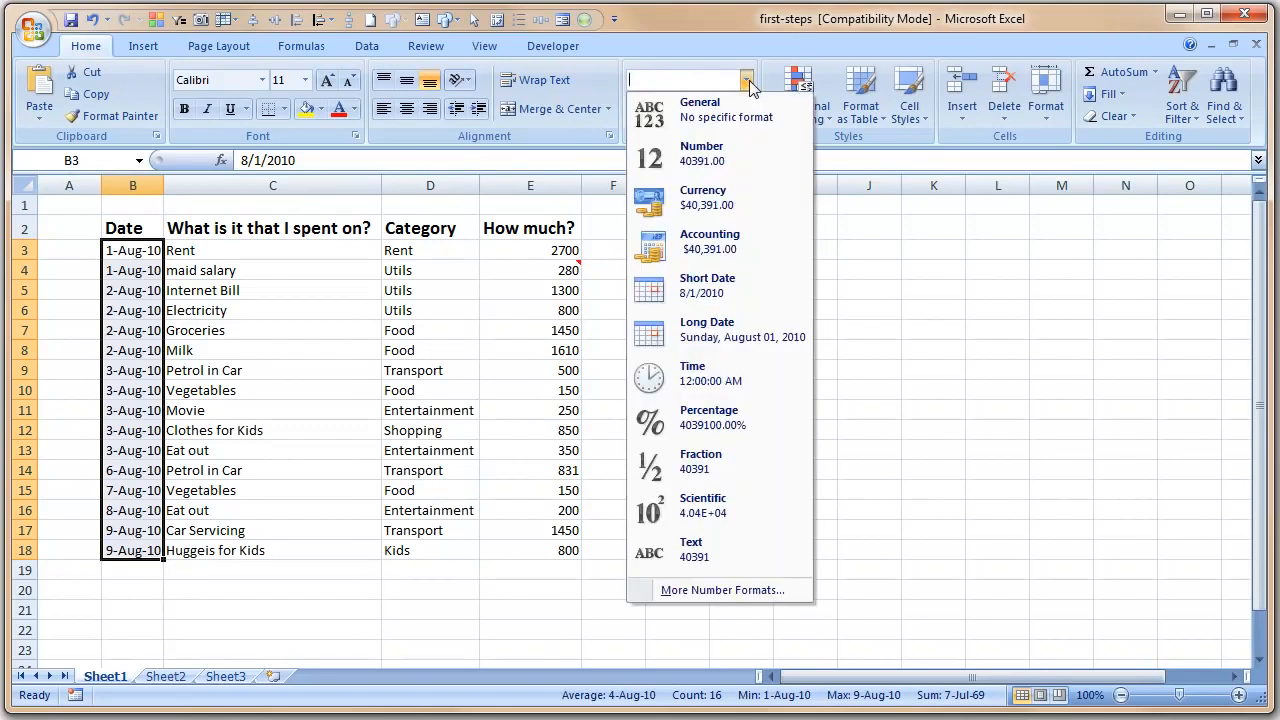
pyautogui.click(775, 337)
pyautogui.click(830, 428)
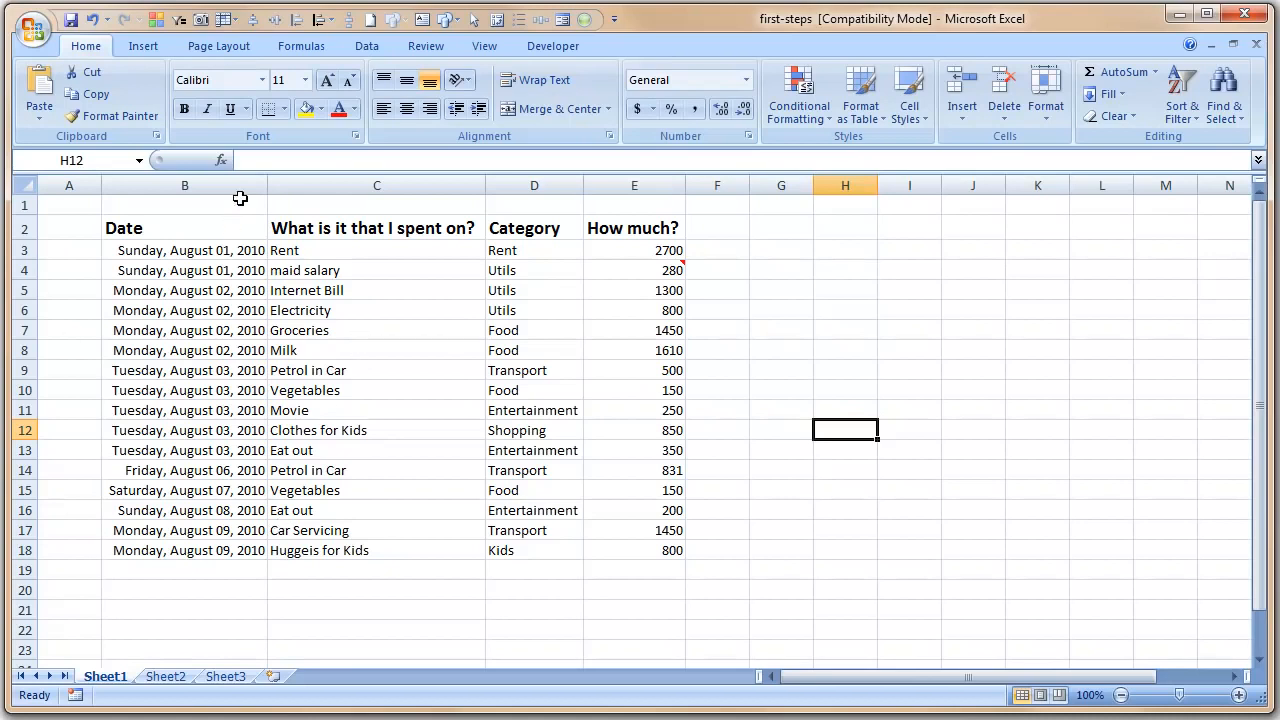
# - Left-align the long dates in column B
pyautogui.moveTo(238, 253); pyautogui.dragTo(229, 545)
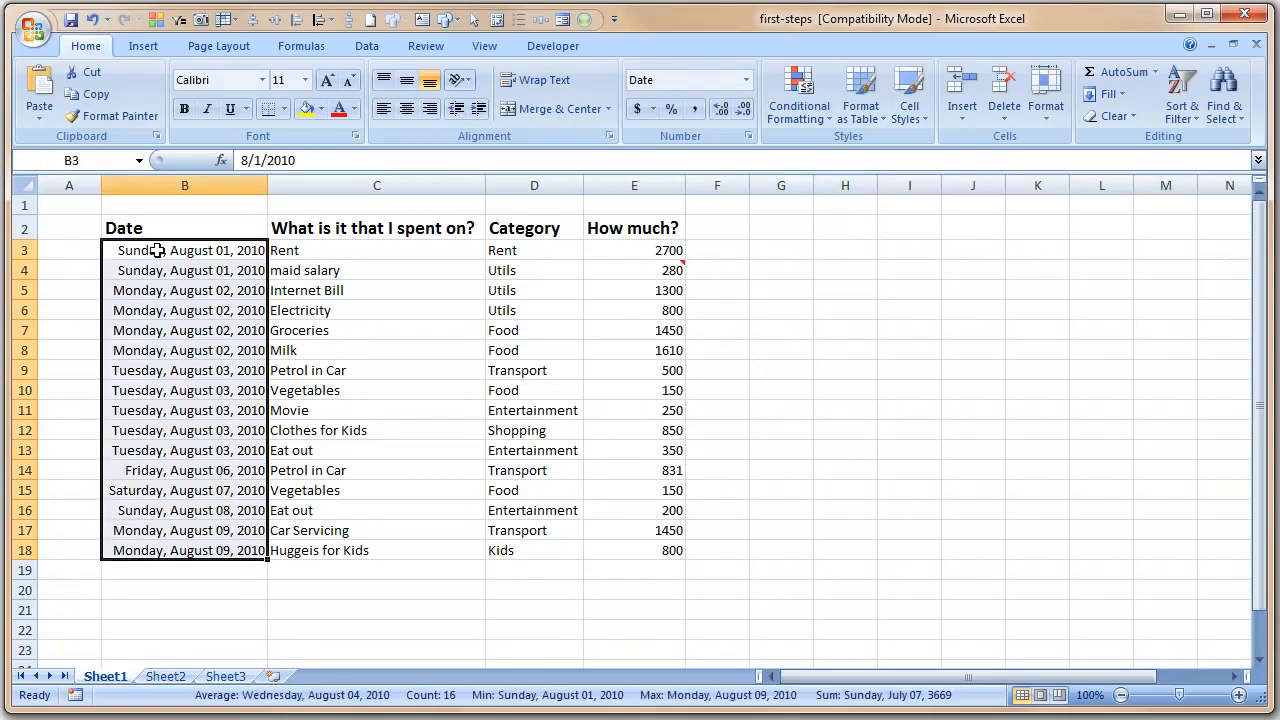
pyautogui.click(384, 110)
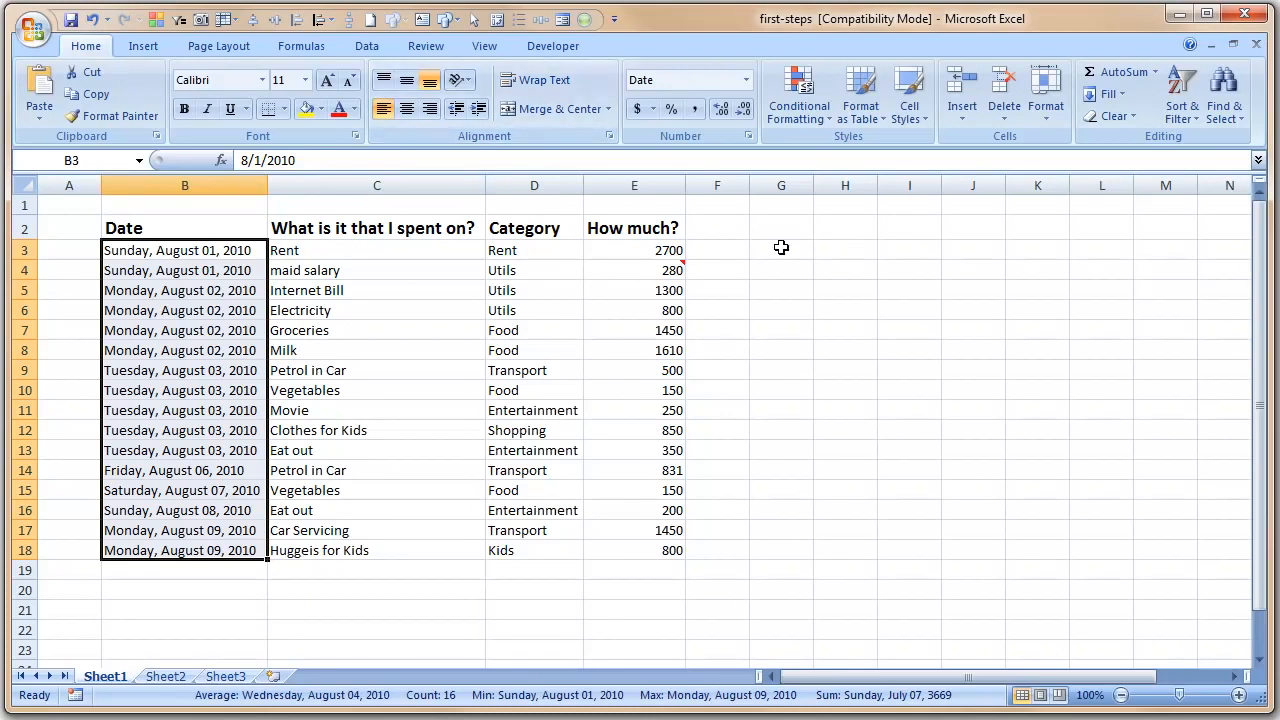
pyautogui.click(780, 250)
pyautogui.moveTo(668, 250); pyautogui.dragTo(670, 370)
pyautogui.moveTo(675, 430); pyautogui.dragTo(686, 551)
pyautogui.click(810, 529)
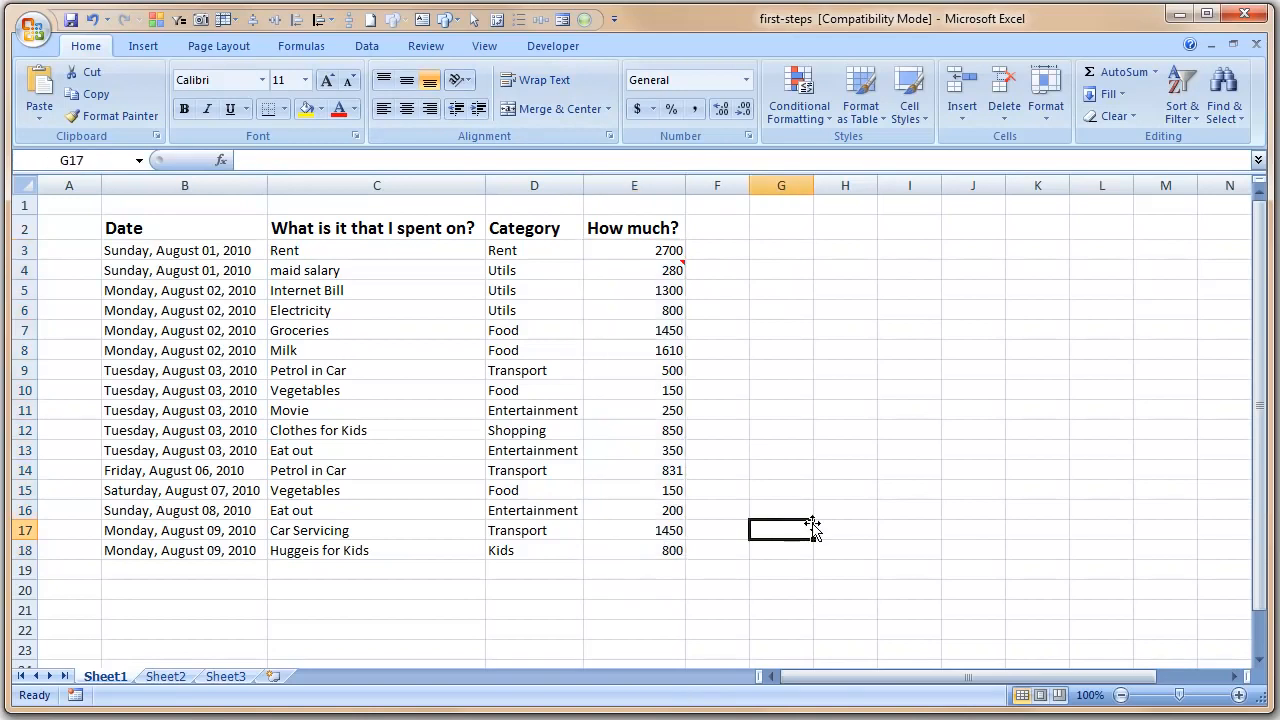
# - Fill the header cells B2:E2 with a blue-grey theme colour
pyautogui.moveTo(140, 229); pyautogui.dragTo(625, 222)
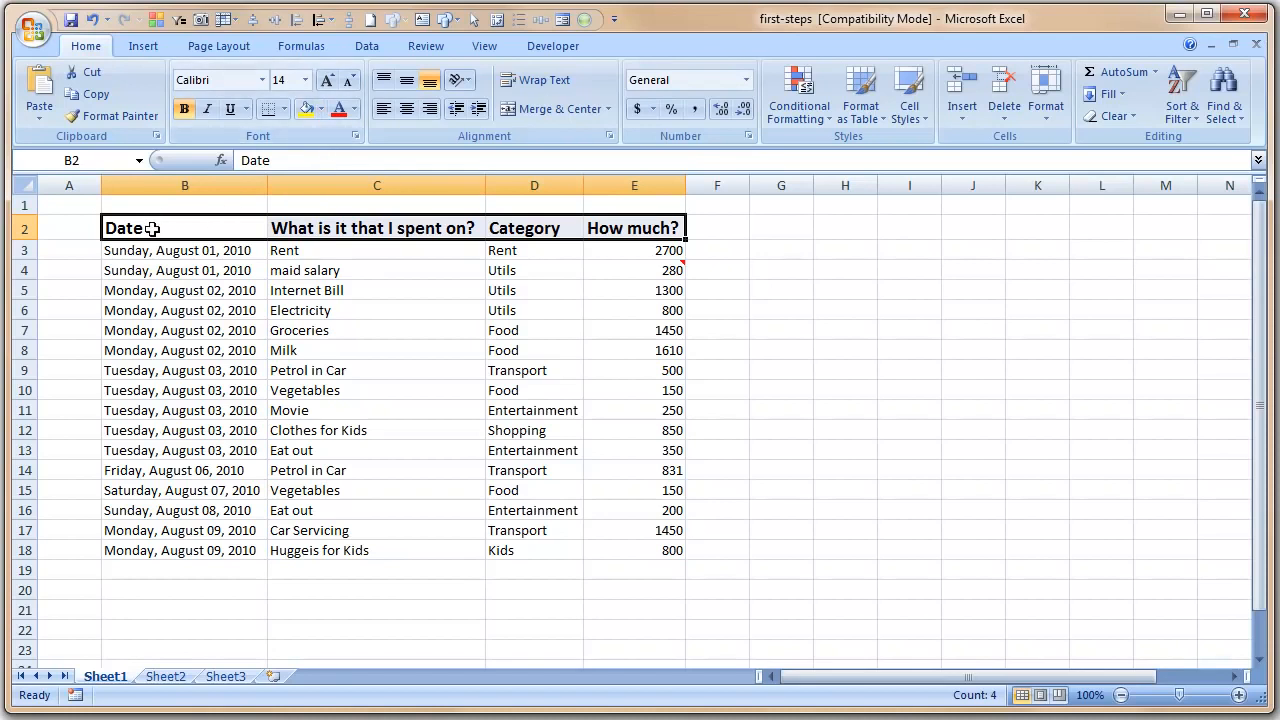
pyautogui.click(321, 109)
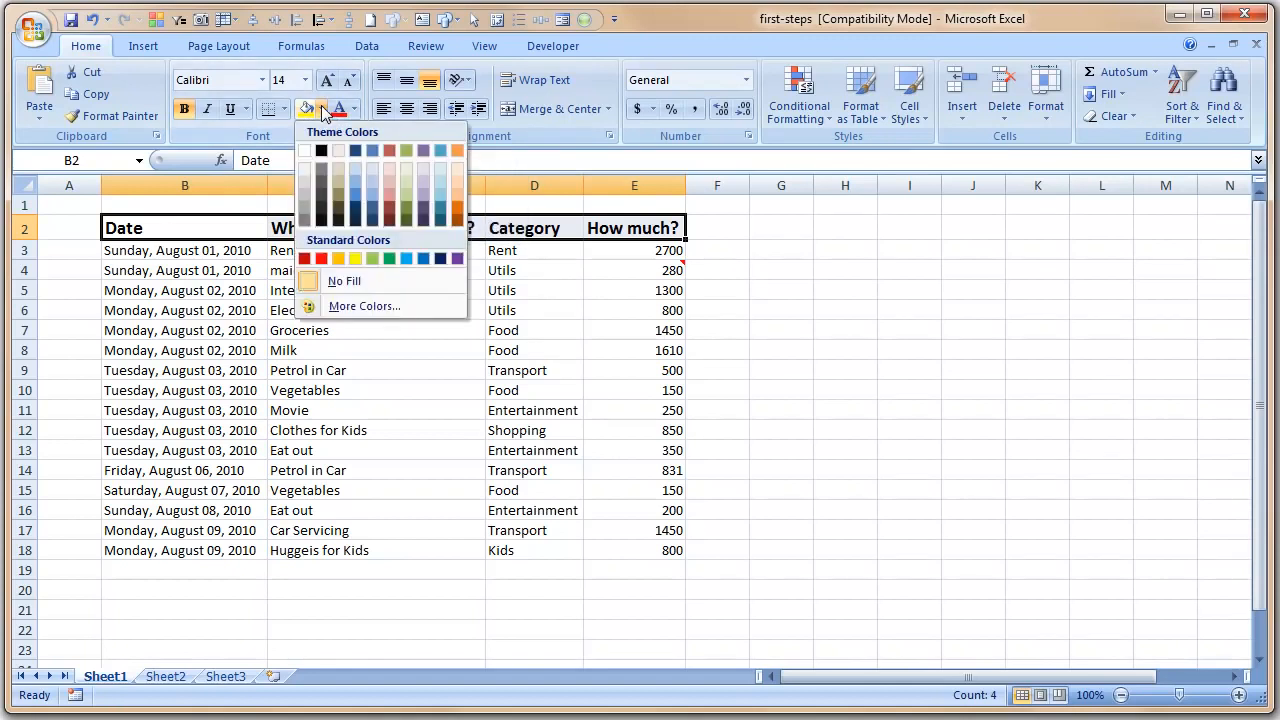
pyautogui.click(355, 187)
pyautogui.click(767, 268)
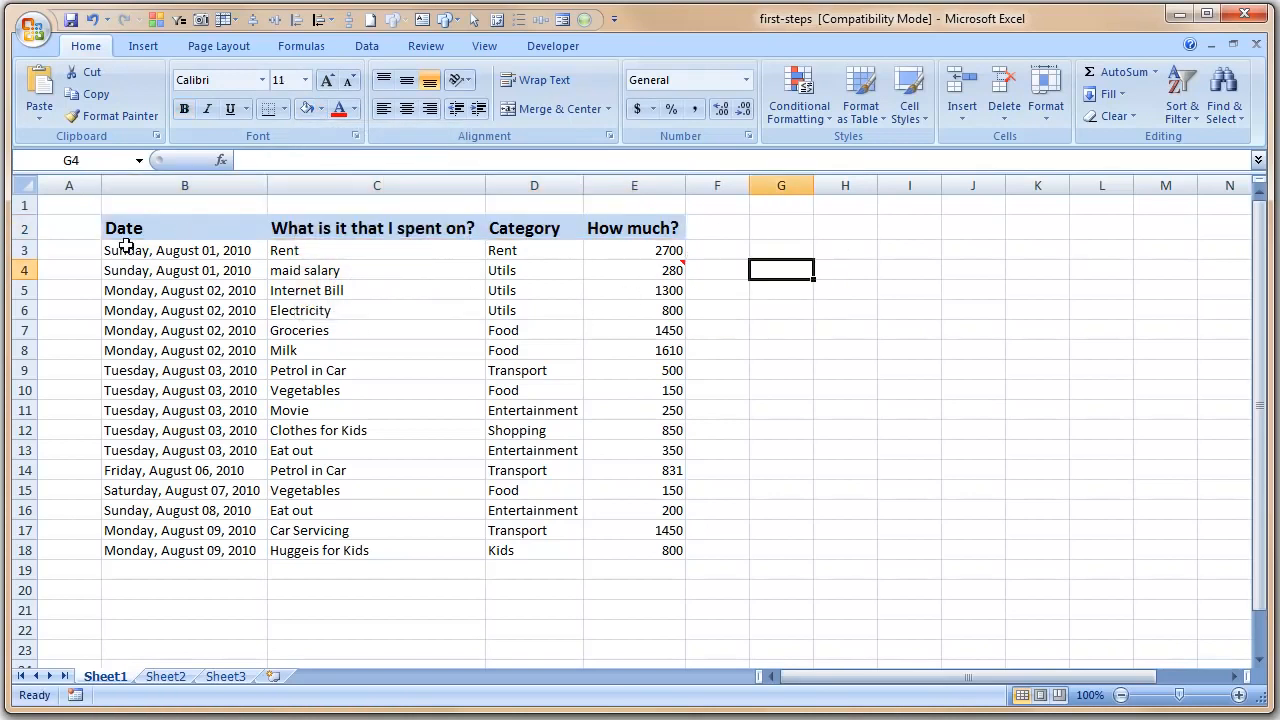
pyautogui.moveTo(112, 228); pyautogui.dragTo(656, 546)
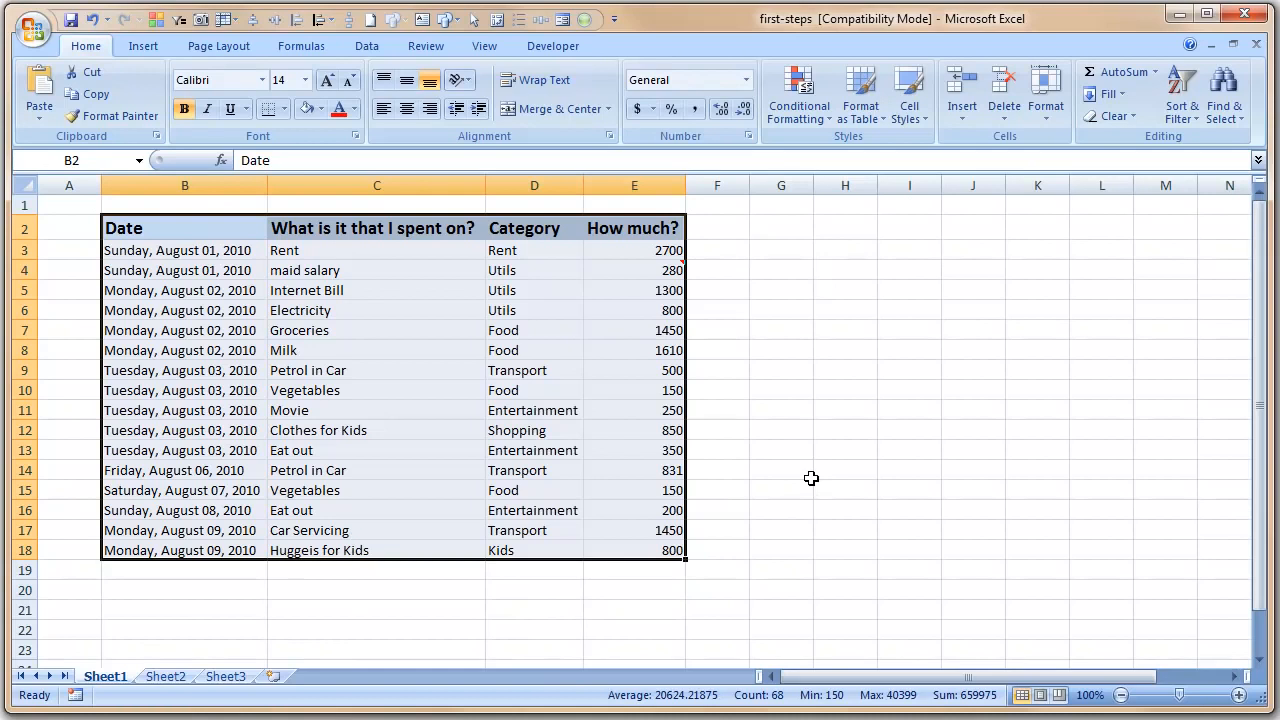
# - Extend the table selection down to row 52 and frame B2:E52 with Outside Borders
pyautogui.hotkey('shift', 'Down')
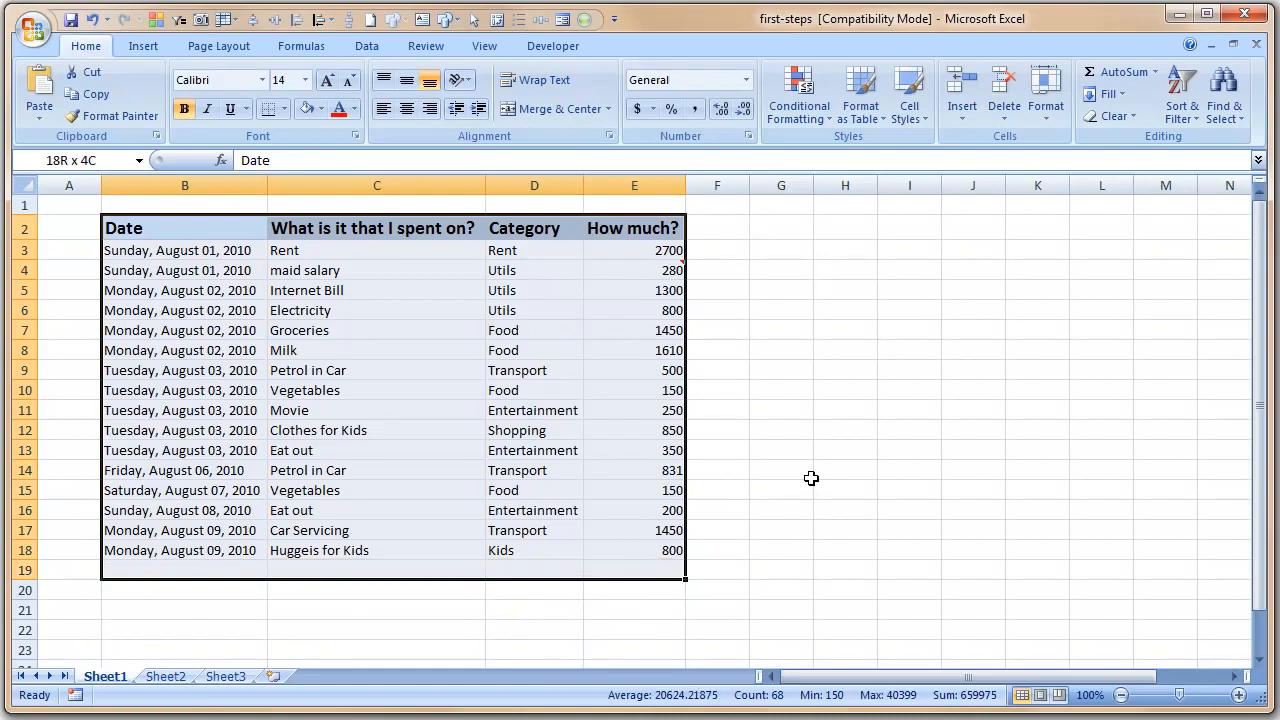
pyautogui.hotkey('shift', 'Down')
pyautogui.hotkey('shift', 'Down')
pyautogui.hotkey('shift', 'Down')
pyautogui.hotkey('shift', 'Down')
pyautogui.hotkey('shift', 'Down')
pyautogui.hotkey('shift', 'Down')
pyautogui.hotkey('shift', 'Down')
pyautogui.hotkey('shift', 'Down')
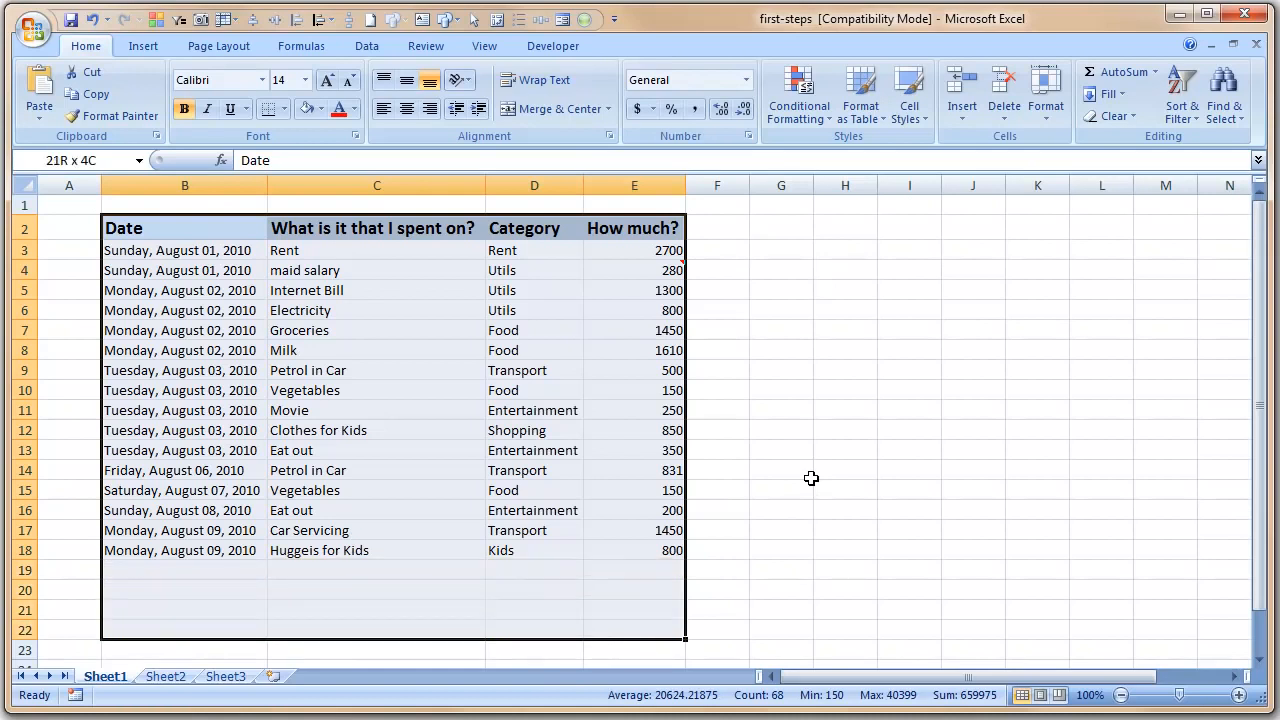
pyautogui.hotkey('shift', 'Down')
pyautogui.hotkey('shift', 'Down')
pyautogui.hotkey('shift', 'Down')
pyautogui.hotkey('shift', 'Down')
pyautogui.hotkey('shift', 'Down')
pyautogui.hotkey('shift', 'Down')
pyautogui.hotkey('shift', 'Down')
pyautogui.hotkey('shift', 'Down')
pyautogui.hotkey('shift', 'Down')
pyautogui.hotkey('shift', 'Down')
pyautogui.hotkey('shift', 'Down')
pyautogui.hotkey('shift', 'Down')
pyautogui.hotkey('shift', 'Down')
pyautogui.hotkey('shift', 'Down')
pyautogui.hotkey('shift', 'Down')
pyautogui.hotkey('shift', 'Down')
pyautogui.hotkey('shift', 'Down')
pyautogui.hotkey('shift', 'Down')
pyautogui.hotkey('shift', 'Down')
pyautogui.hotkey('shift', 'Down')
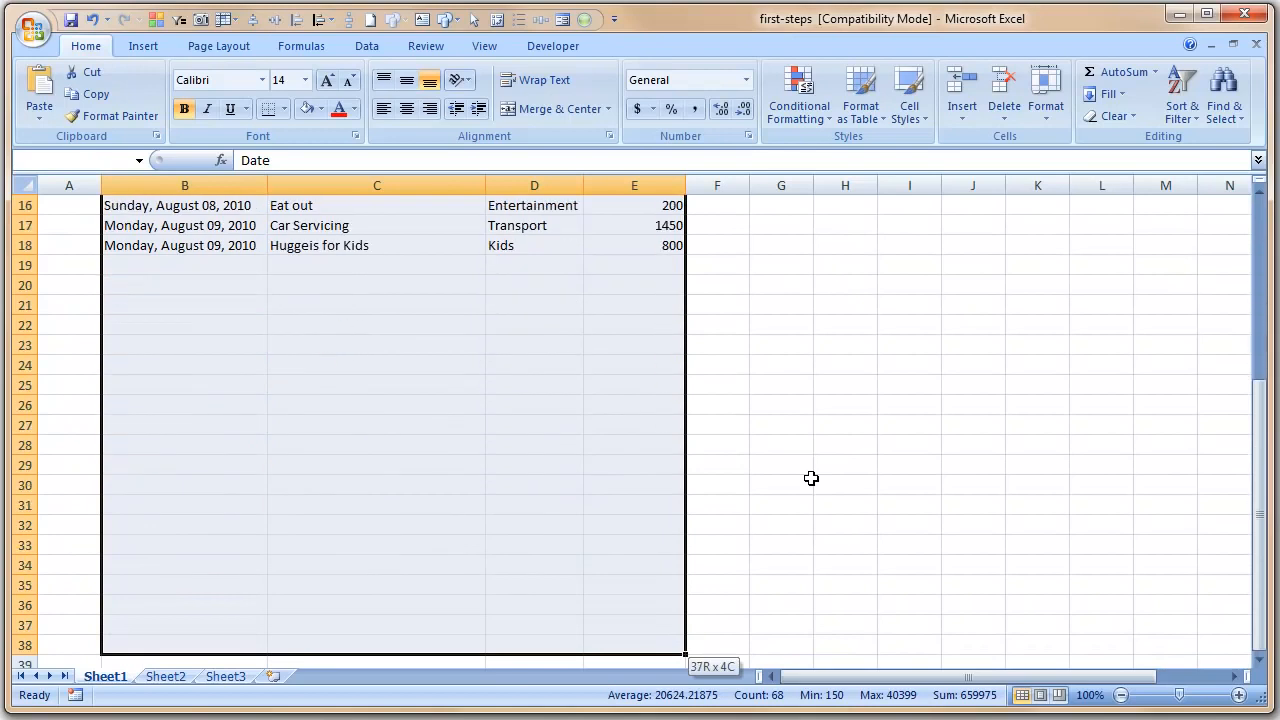
pyautogui.hotkey('shift', 'Down')
pyautogui.hotkey('shift', 'Down')
pyautogui.hotkey('shift', 'Down')
pyautogui.hotkey('shift', 'Down')
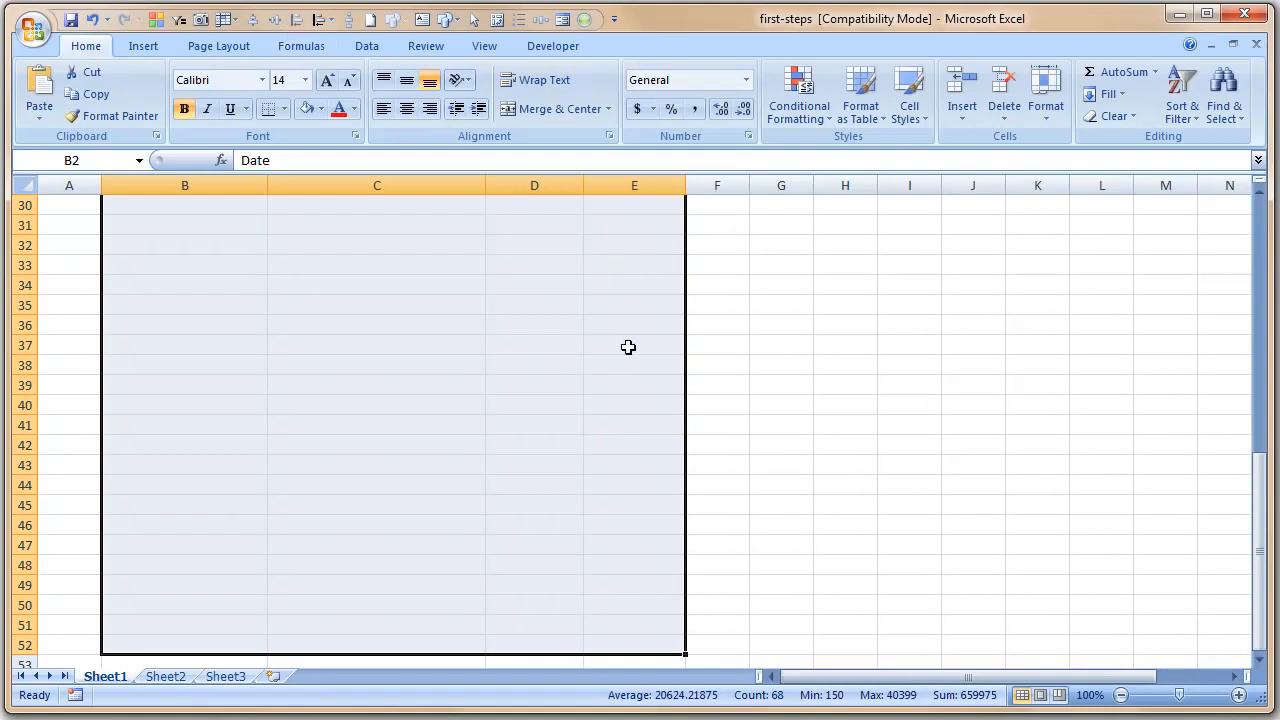
pyautogui.click(285, 114)
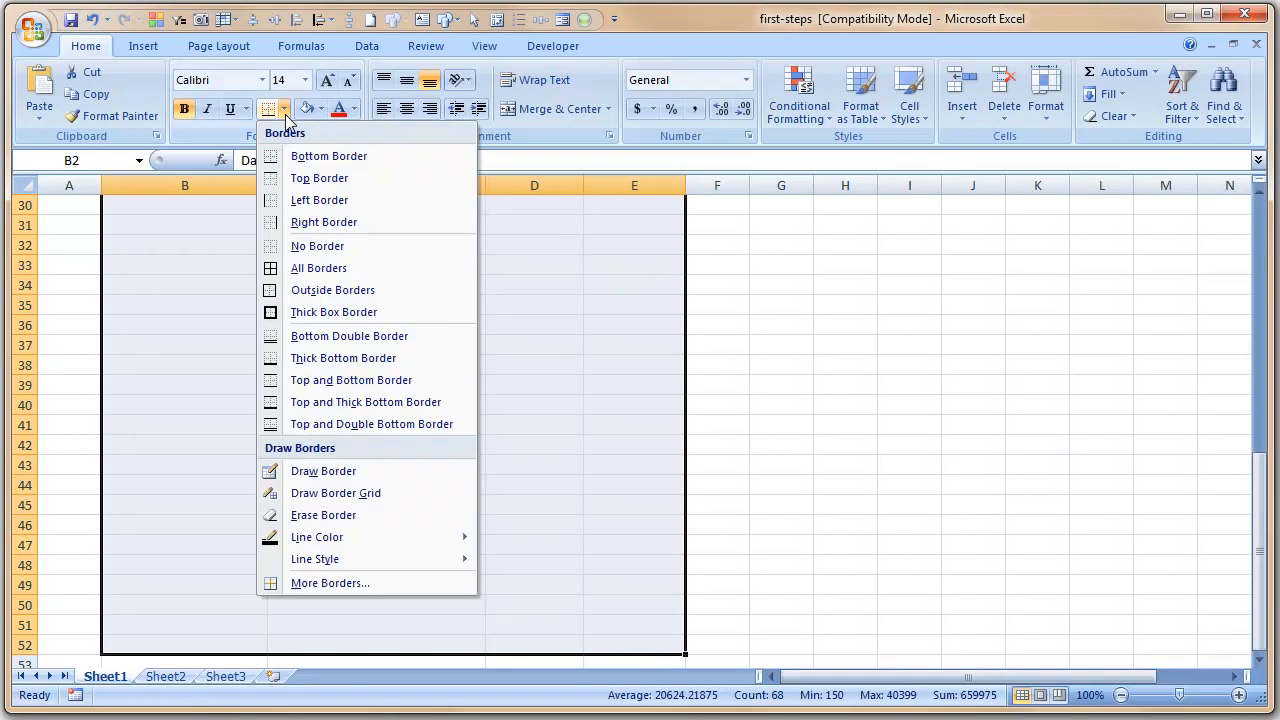
pyautogui.click(333, 290)
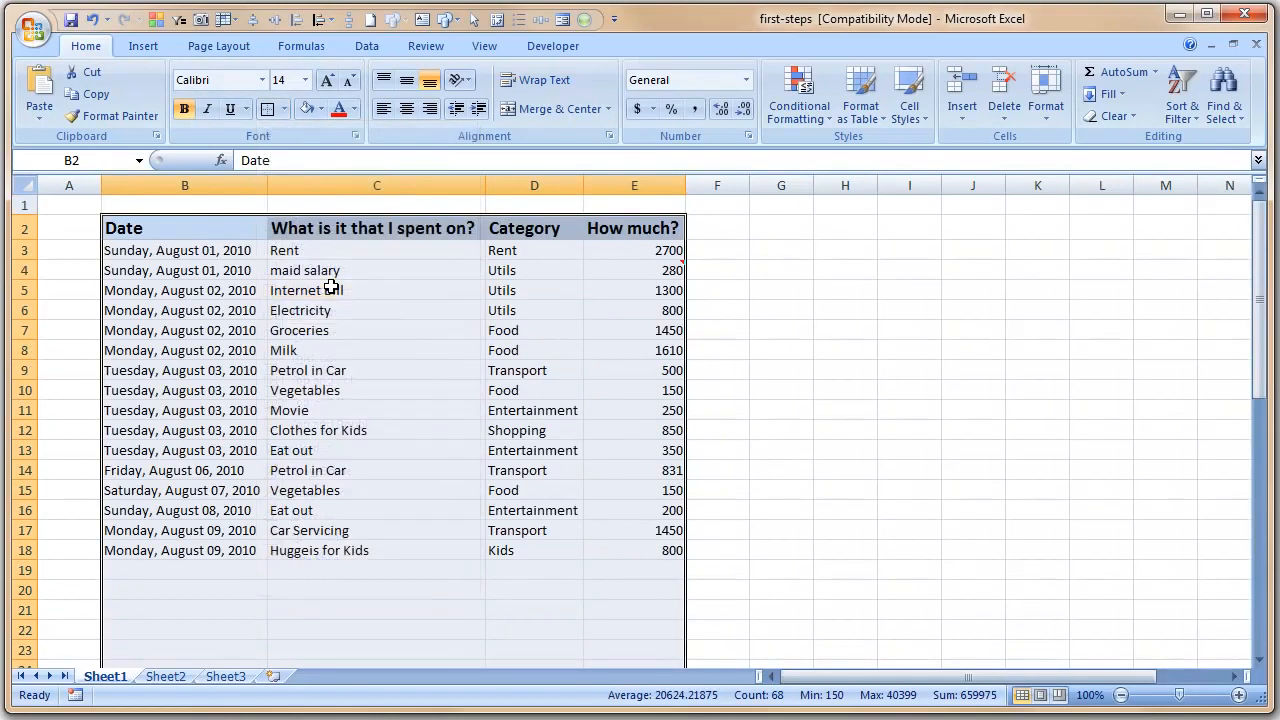
pyautogui.click(851, 375)
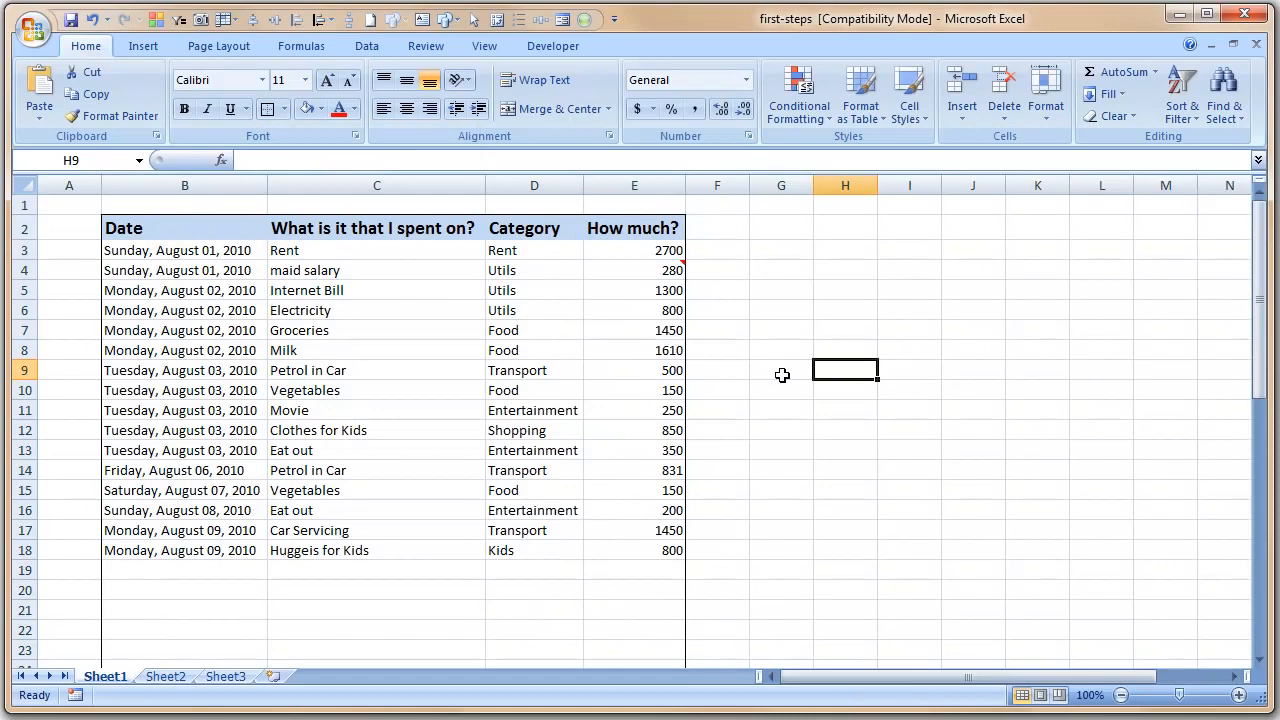
pyautogui.scroll(-5, 520, 440)
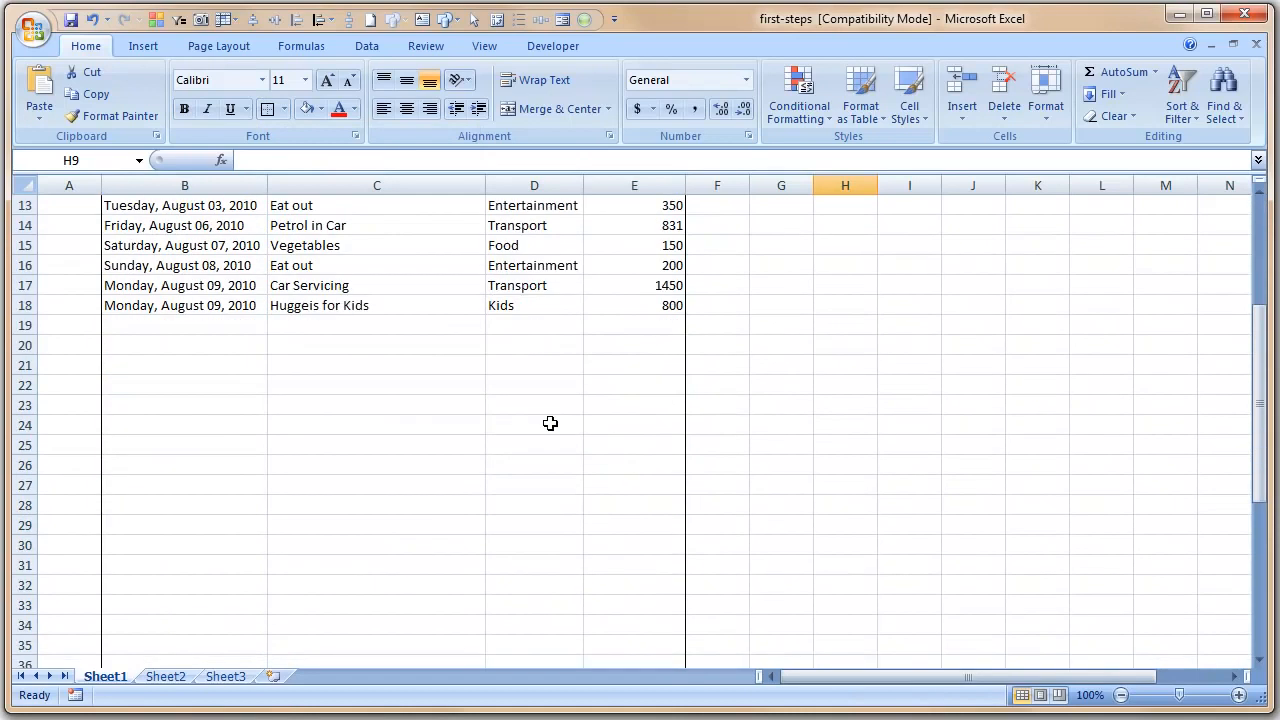
pyautogui.scroll(5, 558, 401)
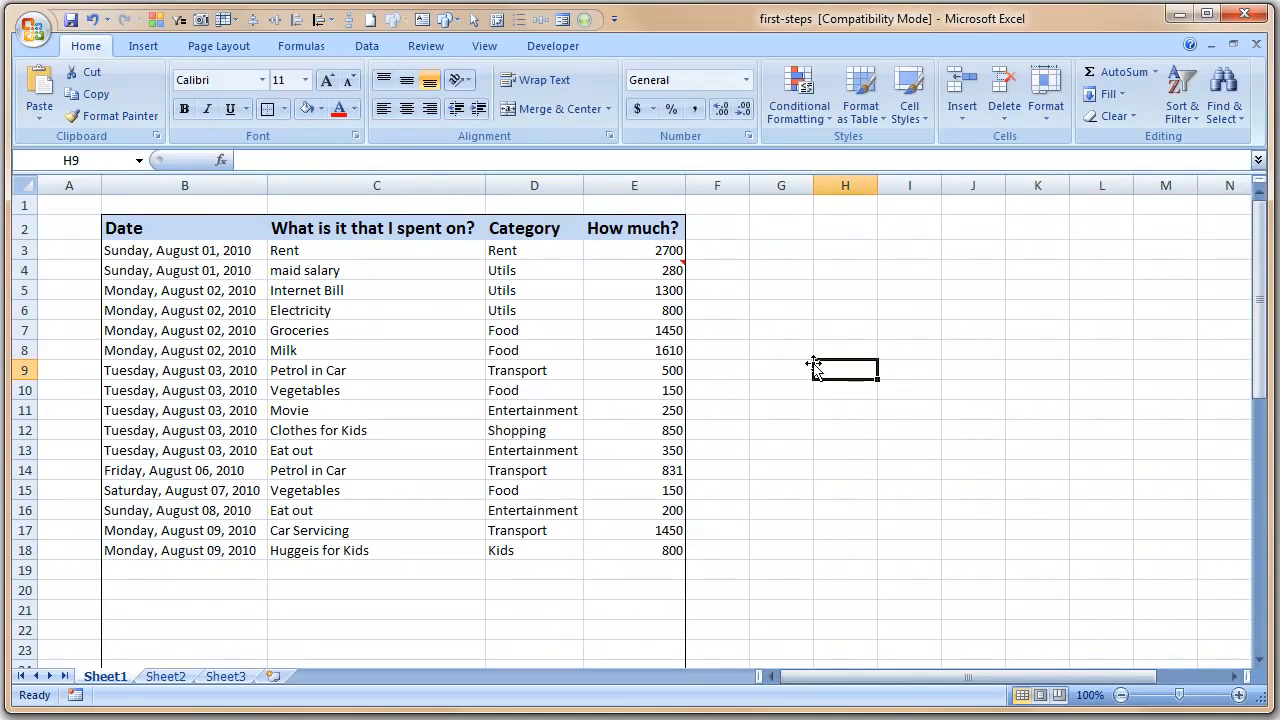
pyautogui.moveTo(116, 224); pyautogui.dragTo(650, 233)
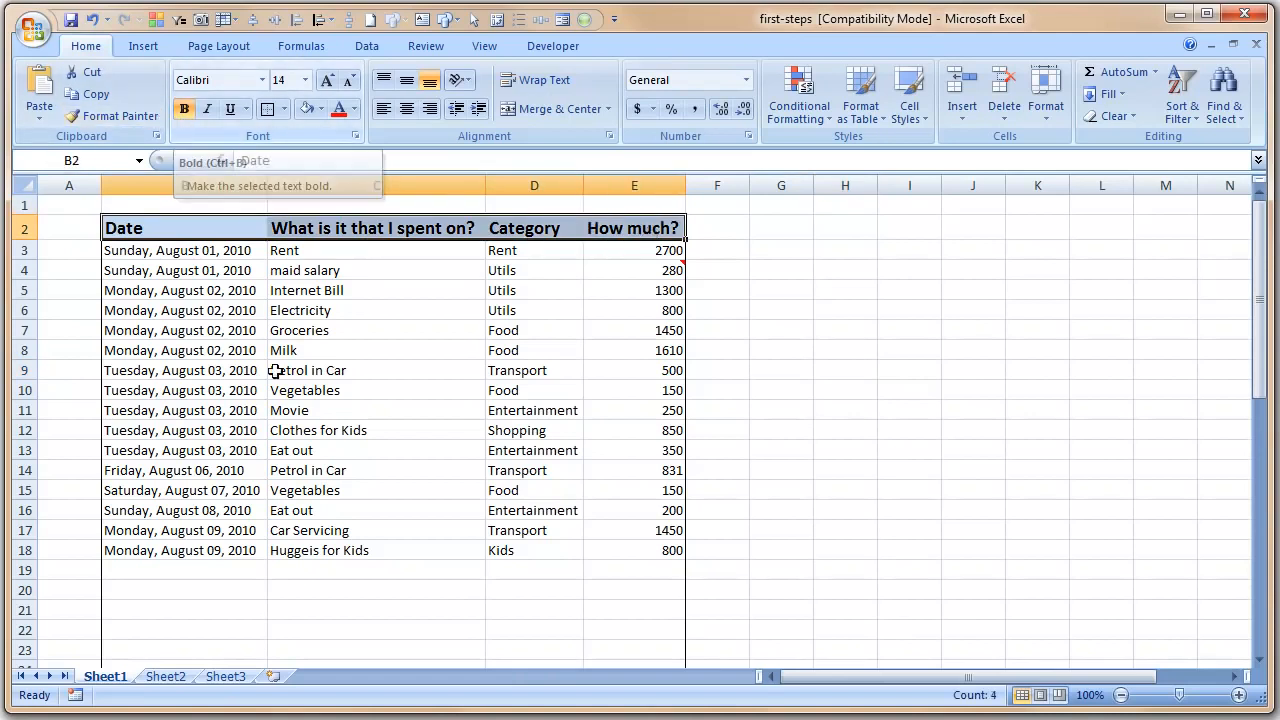
pyautogui.click(163, 253)
pyautogui.moveTo(163, 253); pyautogui.dragTo(229, 551)
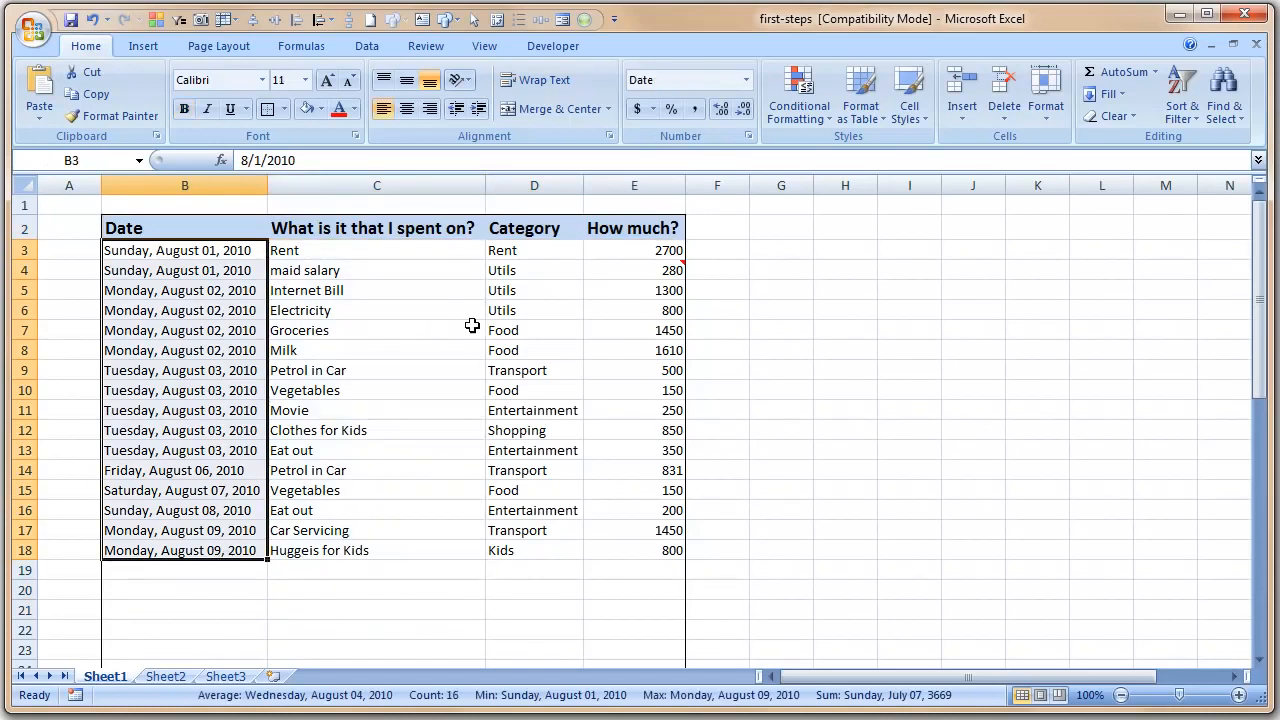
pyautogui.moveTo(186, 226); pyautogui.dragTo(612, 226)
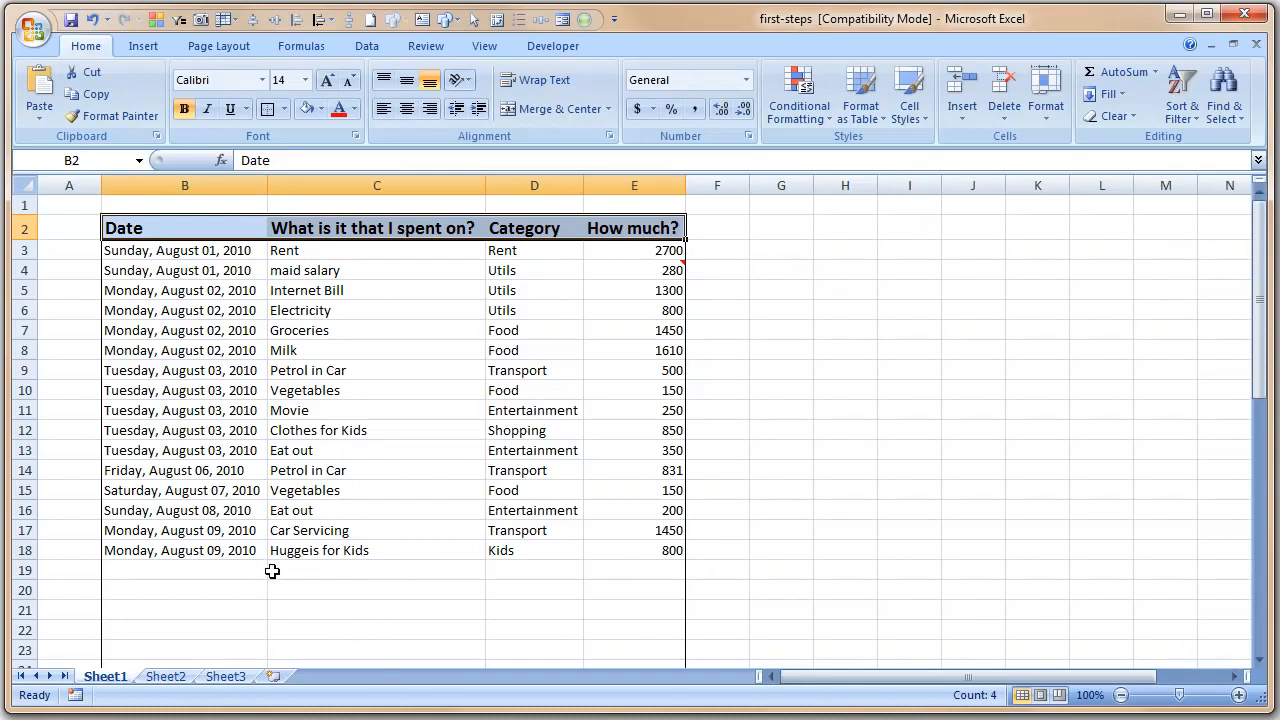
pyautogui.click(330, 571)
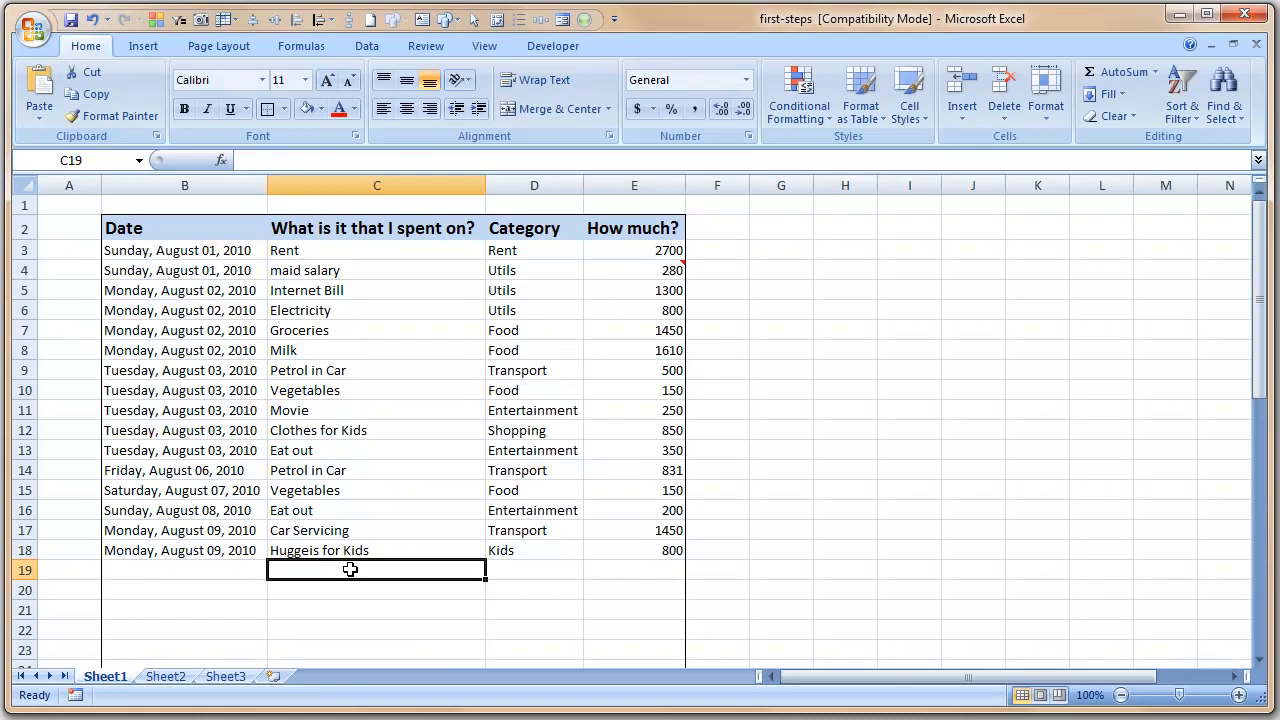
# - Enter the long big-doll purchase description in C19
pyautogui.write('Bought a ')
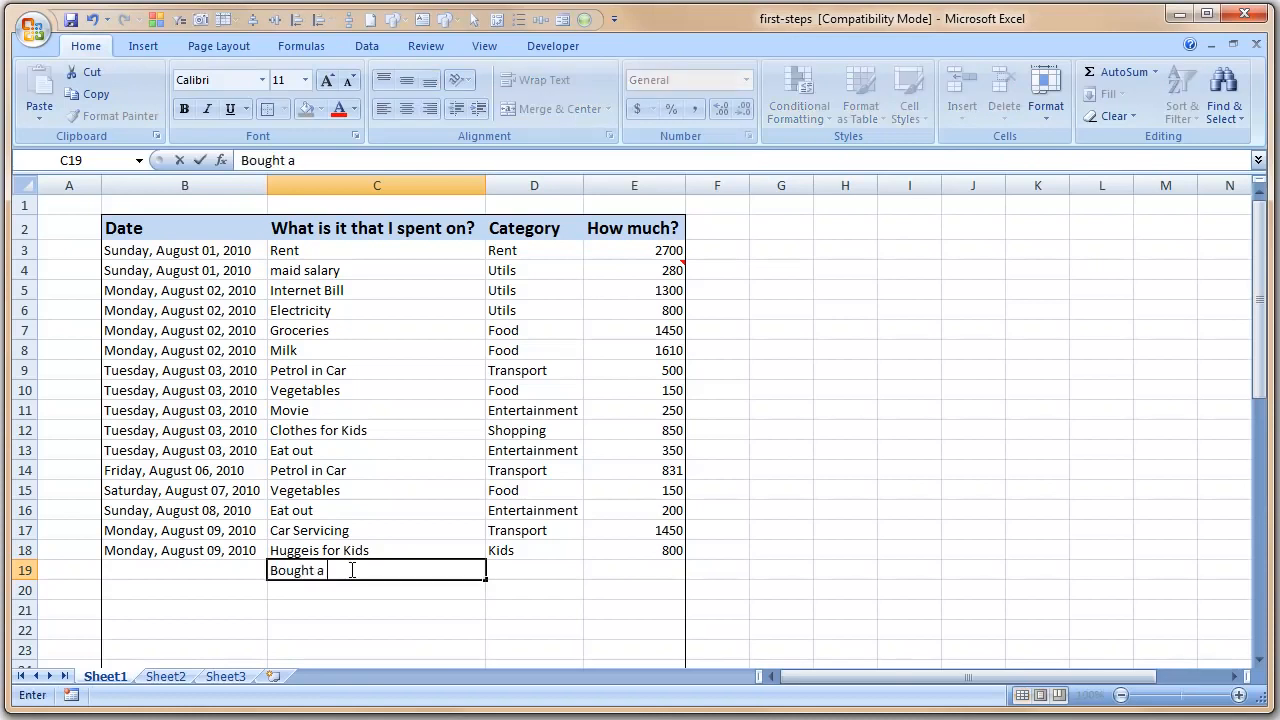
pyautogui.write('big big')
pyautogui.write(' I mean re')
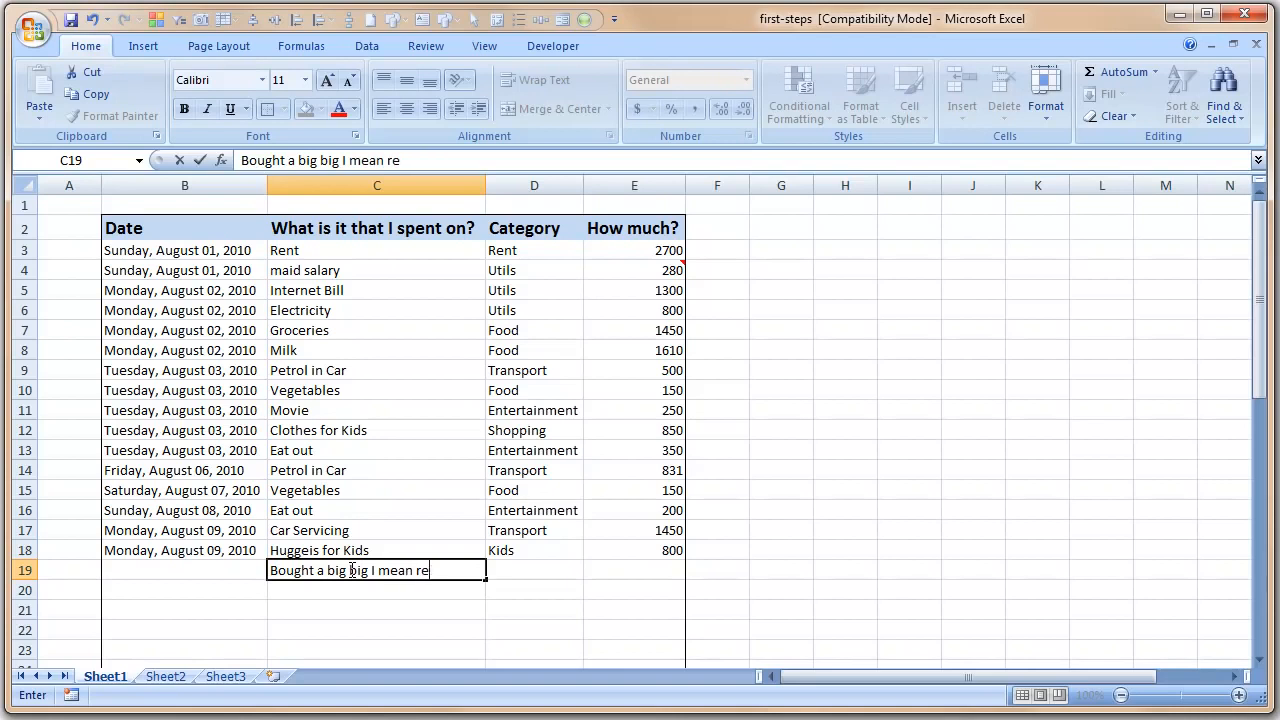
pyautogui.write('ally big doll for nakshatra')
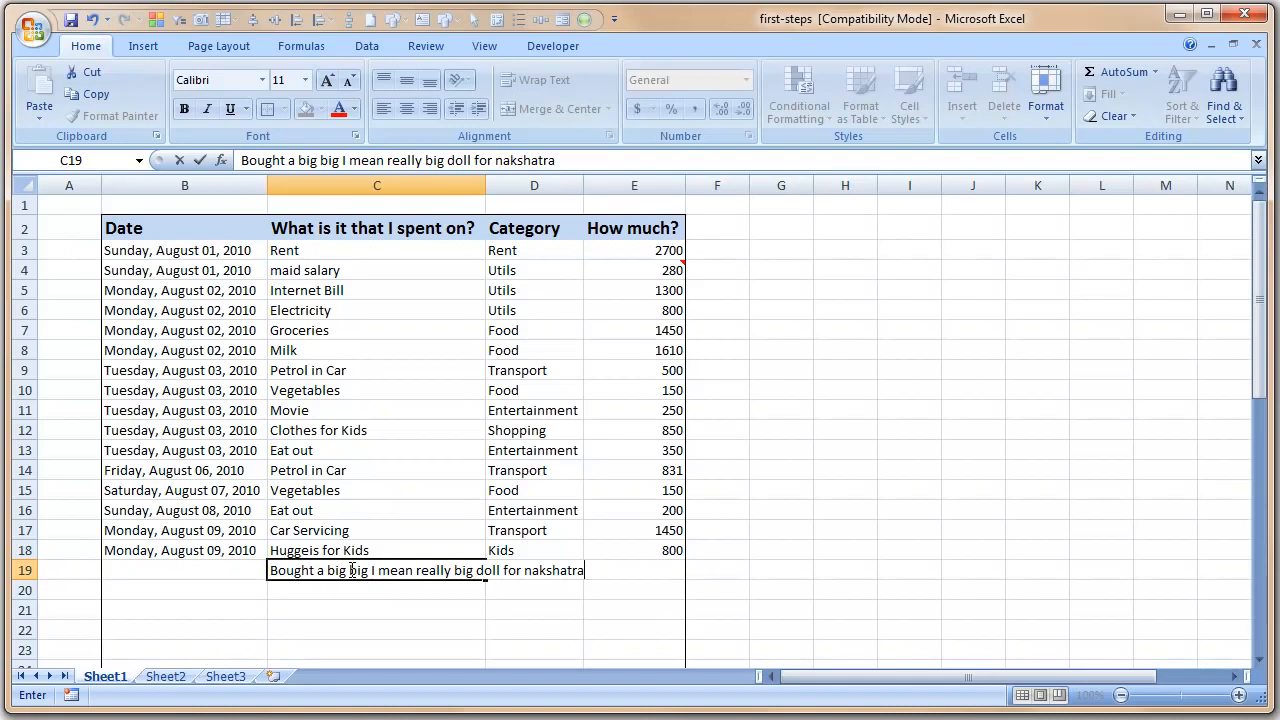
pyautogui.press('Return')
pyautogui.click(350, 570)
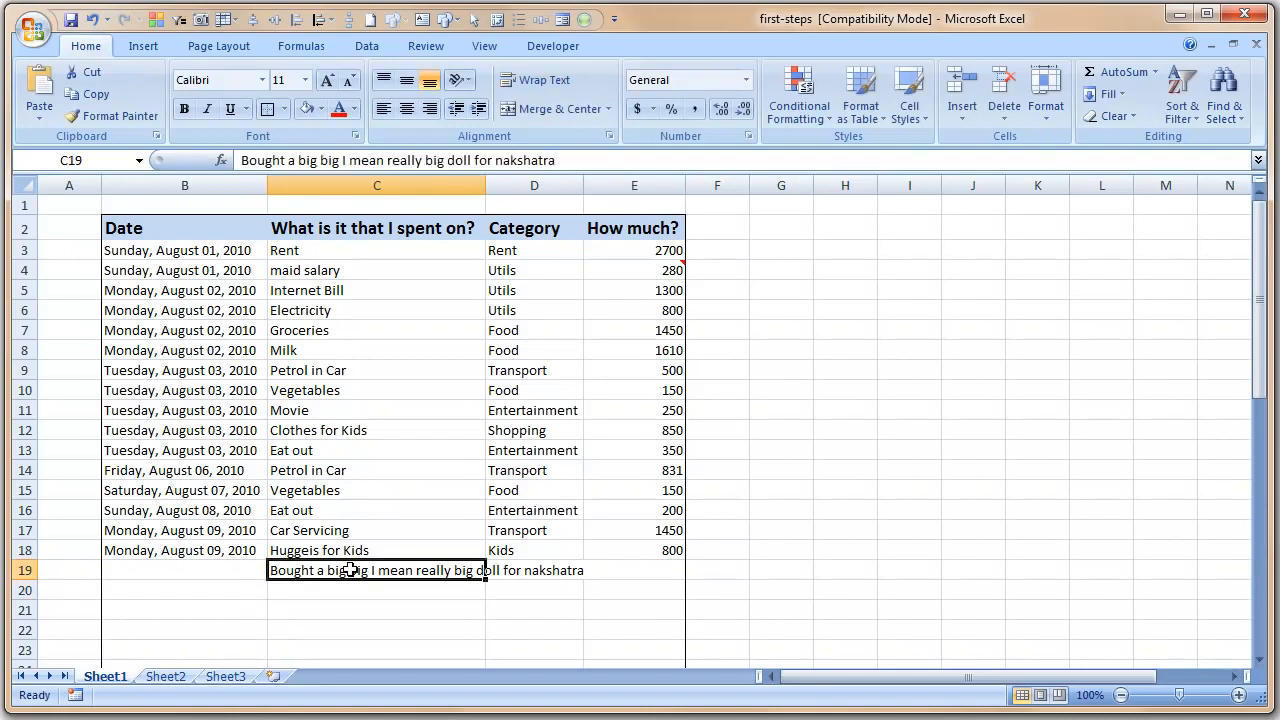
pyautogui.press('Right')
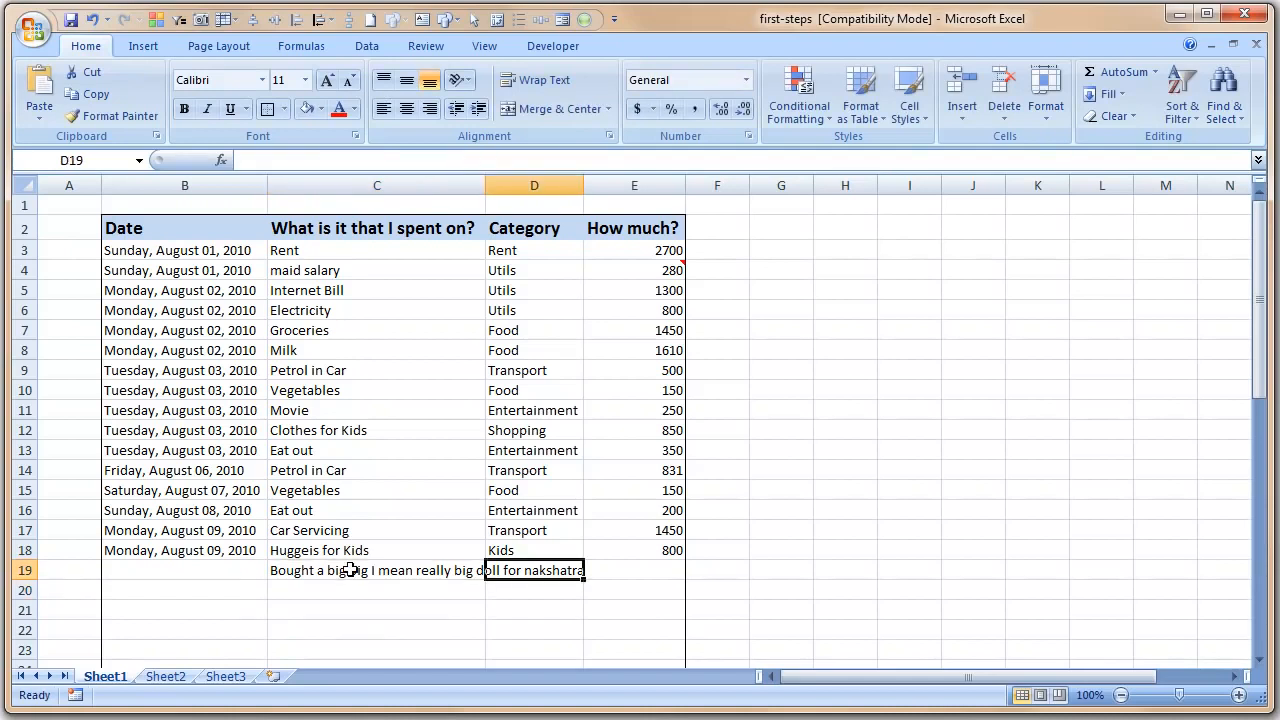
# - Give row 19 the category Shopping and the amount 350
pyautogui.write('E')
pyautogui.press('BackSpace')
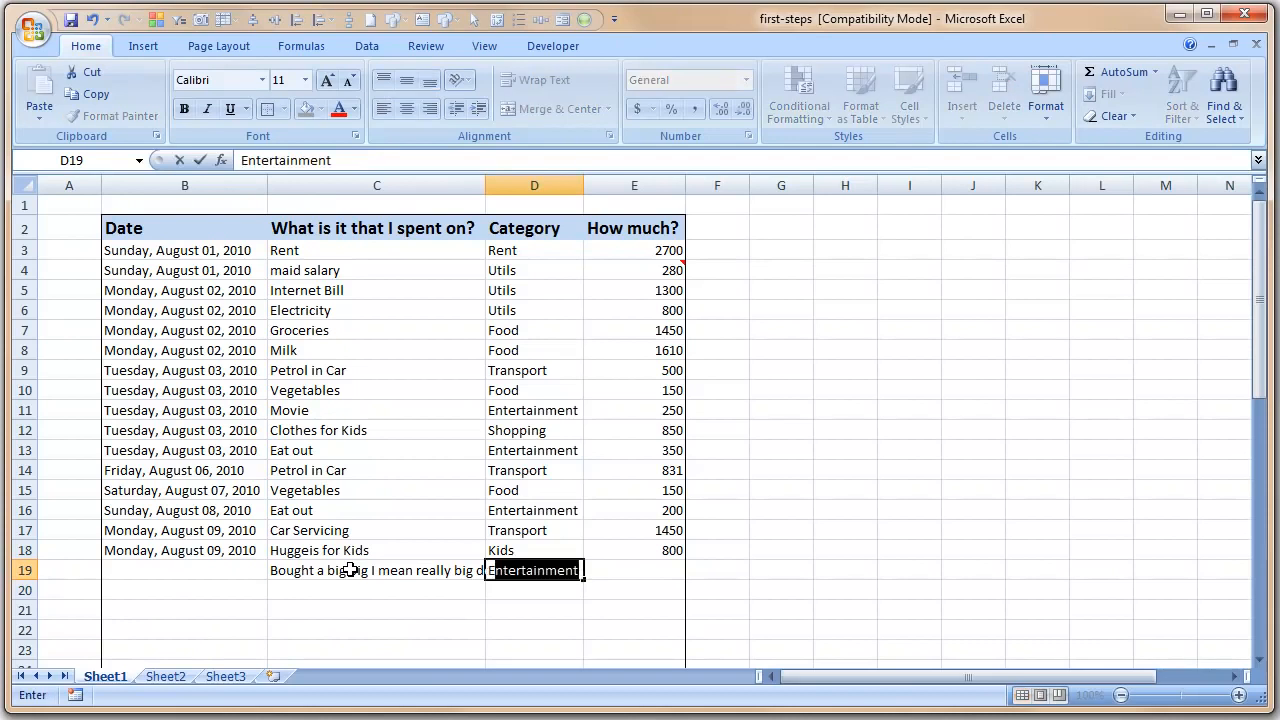
pyautogui.press('BackSpace')
pyautogui.write('Sho')
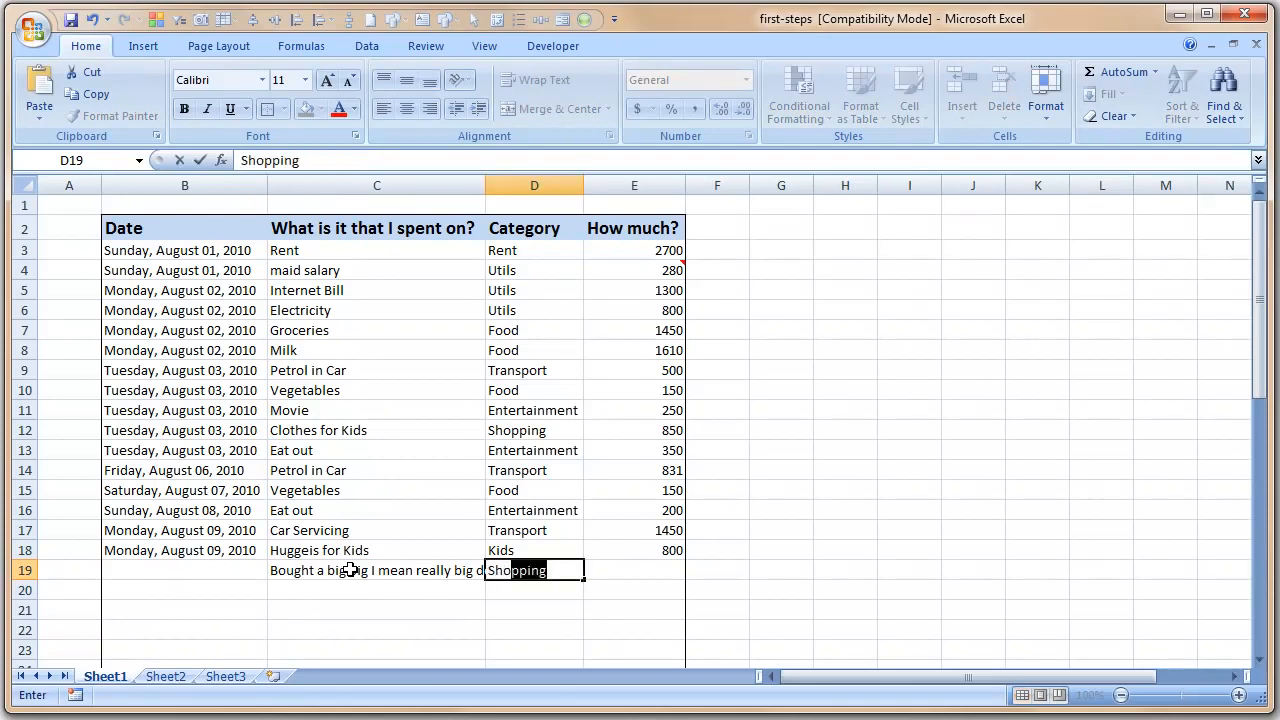
pyautogui.press('Tab')
pyautogui.write('350')
pyautogui.press('Return')
pyautogui.press('Up')
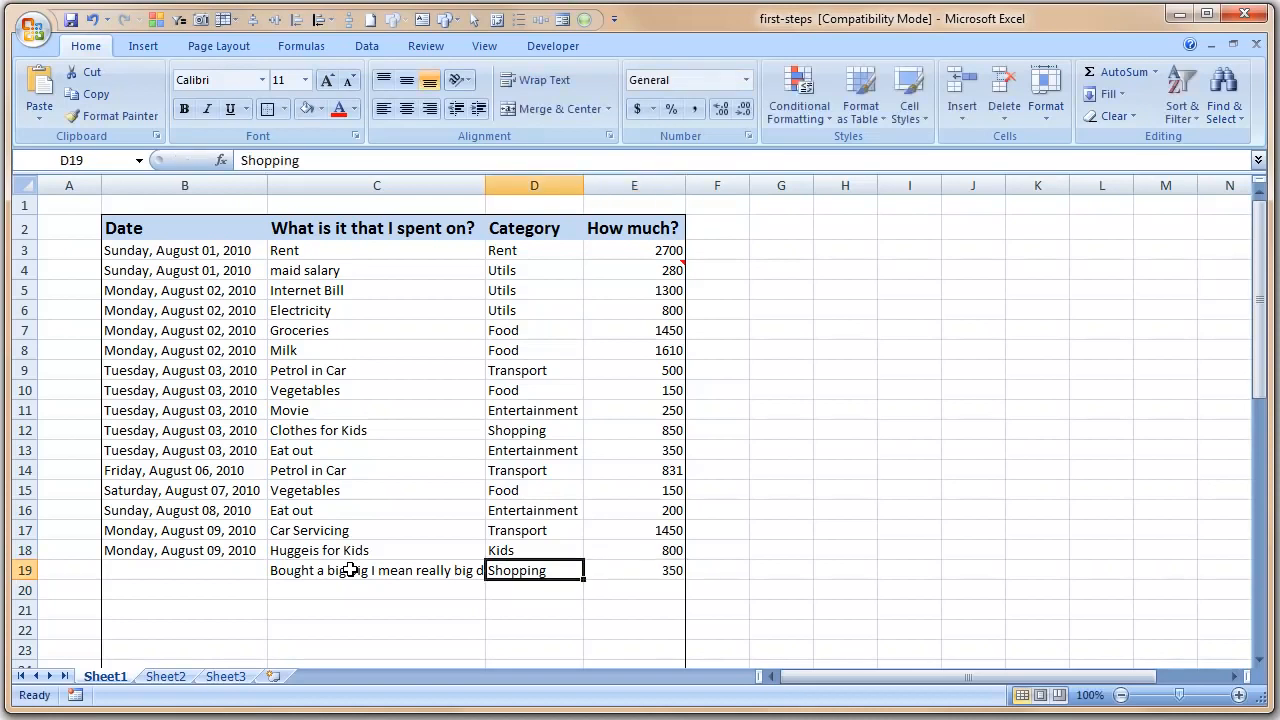
pyautogui.click(350, 570)
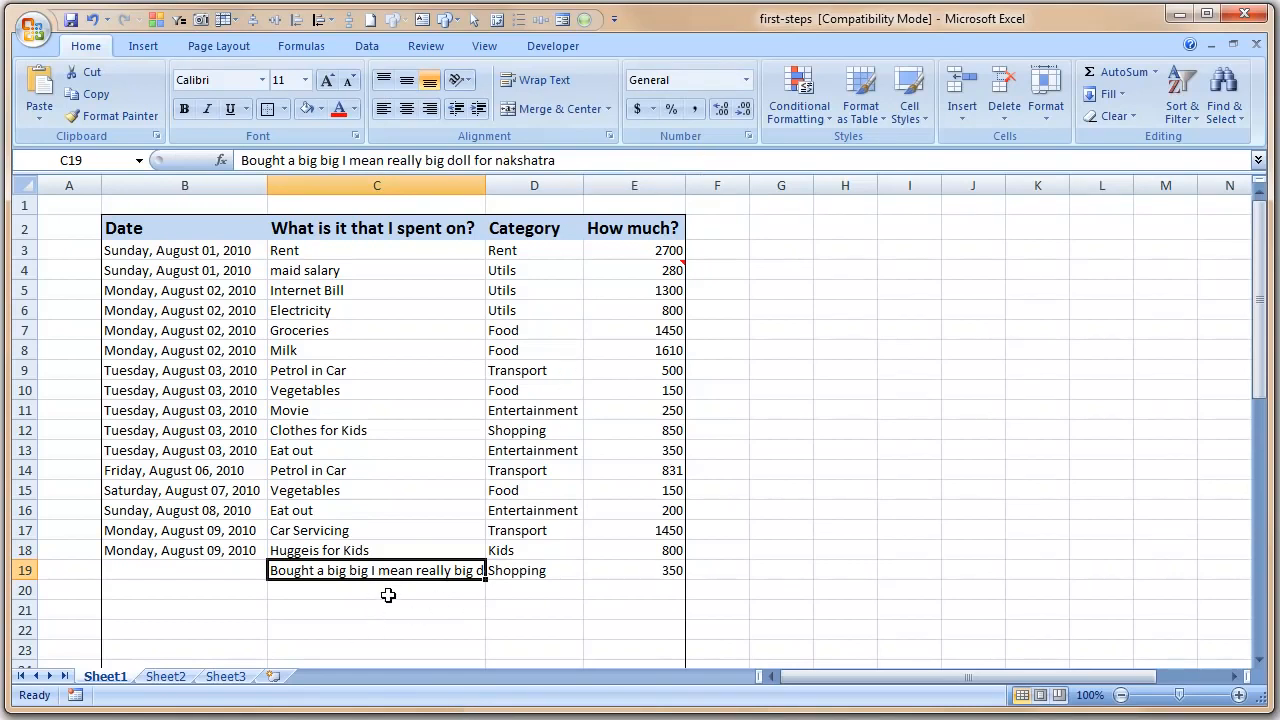
# - Apply Wrap Text to C19's doll description, then move to the blank Sheet2
pyautogui.click(540, 80)
pyautogui.click(916, 510)
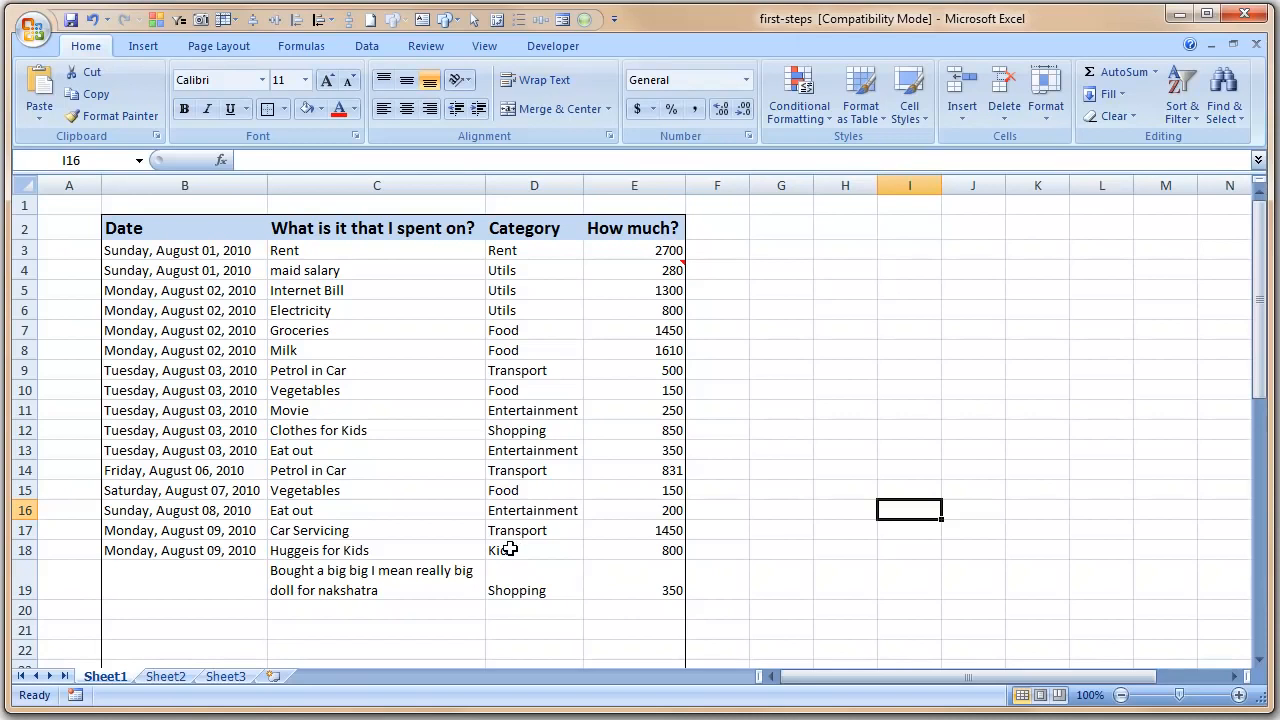
pyautogui.click(858, 530)
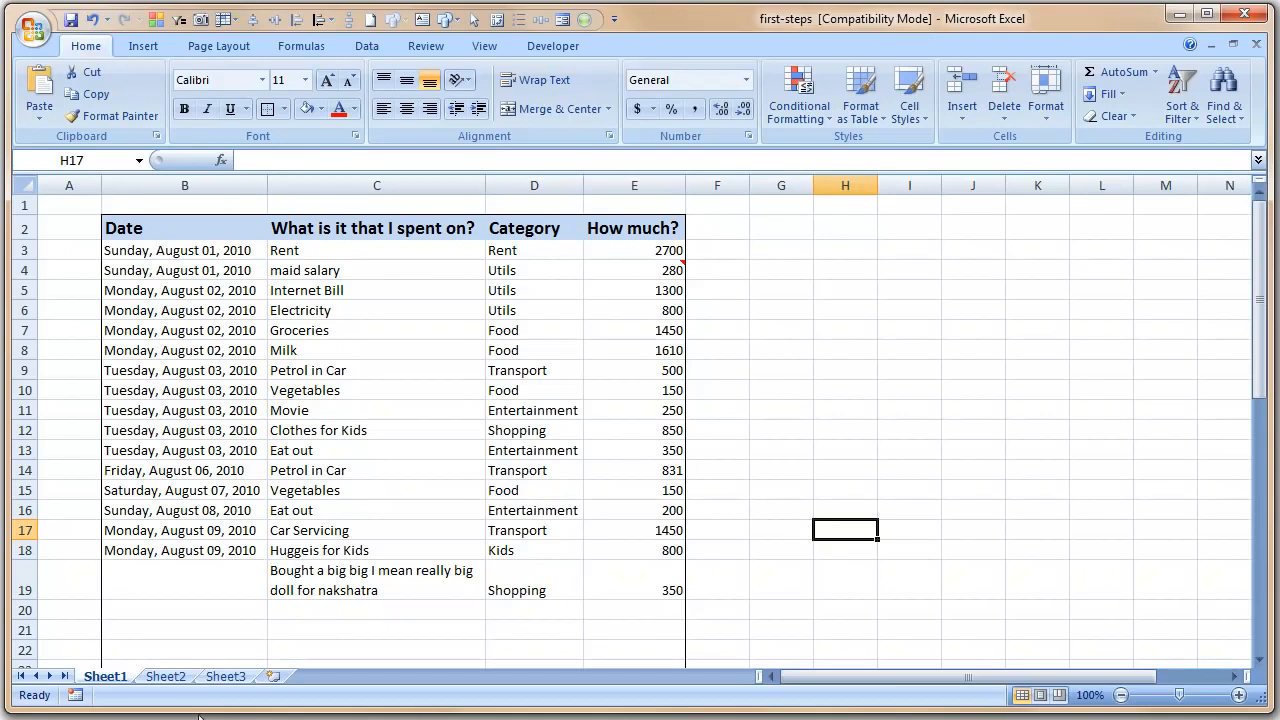
pyautogui.click(166, 677)
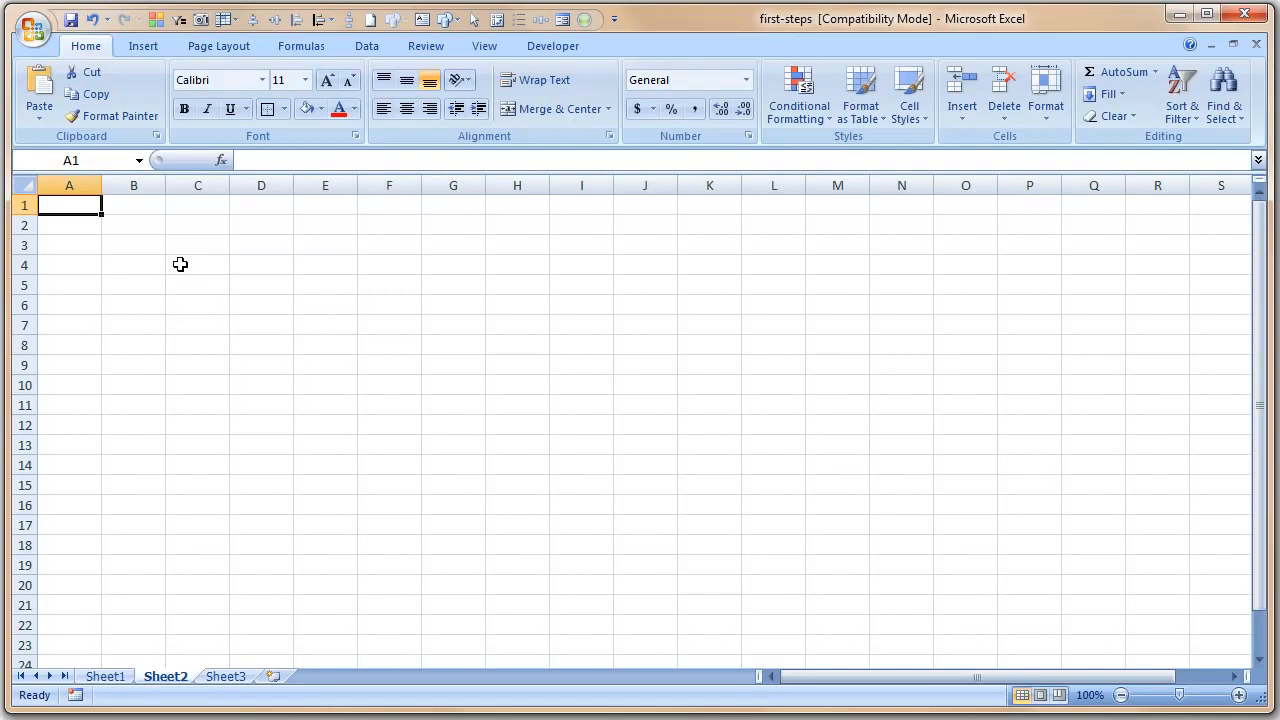
# - Draw a 32-point star over cells C5:D10
pyautogui.click(143, 47)
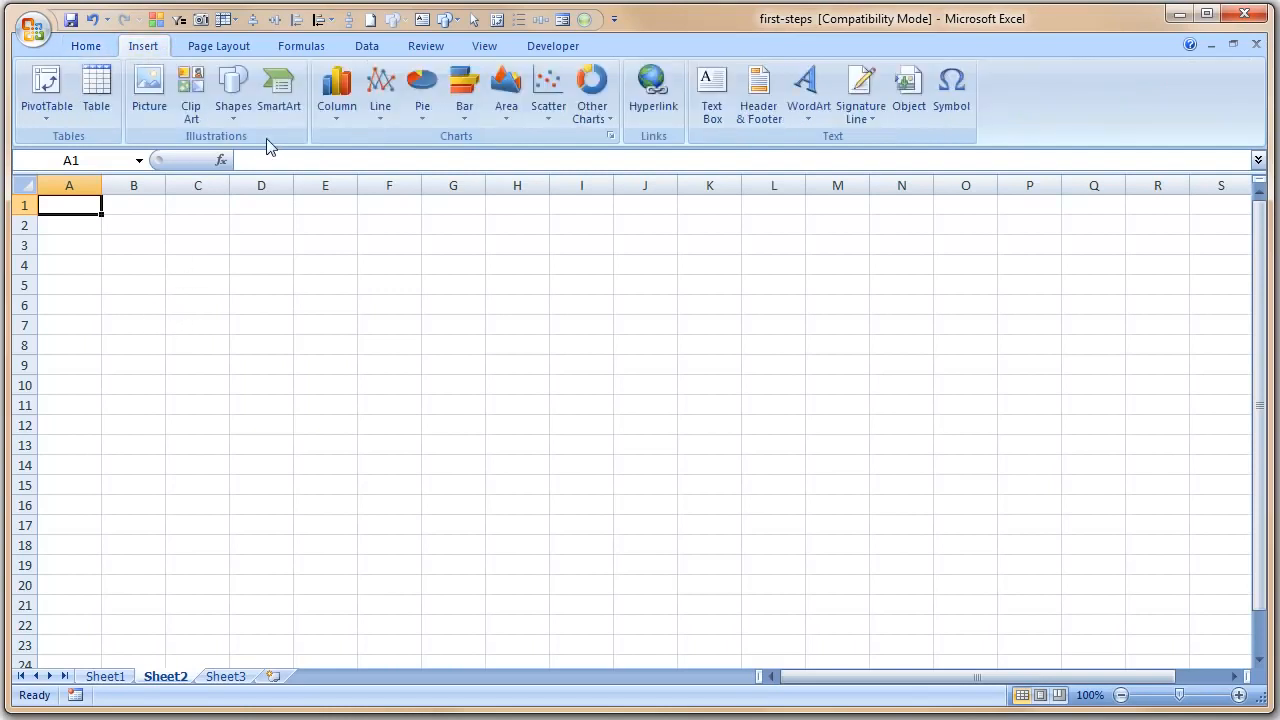
pyautogui.click(232, 95)
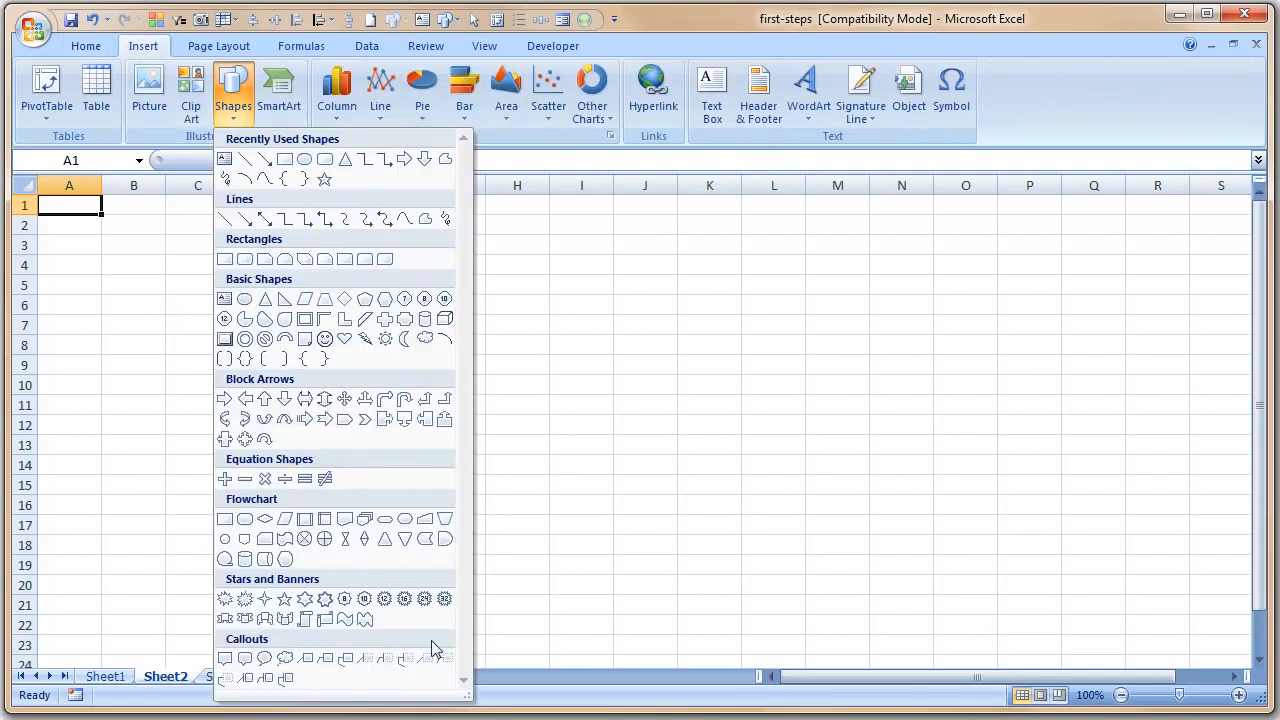
pyautogui.click(444, 600)
pyautogui.moveTo(172, 279)
pyautogui.mouseDown()
pyautogui.moveTo(234, 389)
pyautogui.moveTo(297, 371)
pyautogui.moveTo(287, 392)
pyautogui.mouseUp()
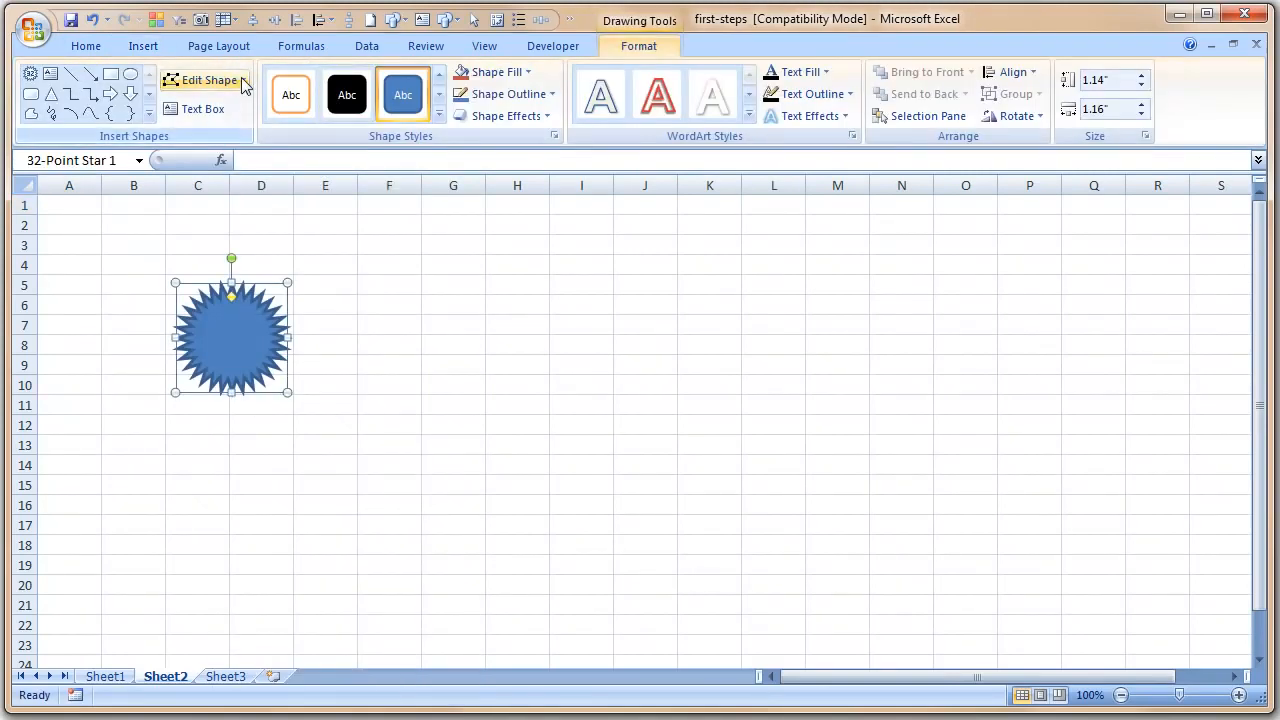
# - Add an isosceles triangle over F3:H10 and a rounded rectangle over D13:H20
pyautogui.click(51, 93)
pyautogui.moveTo(408, 262); pyautogui.dragTo(528, 382)
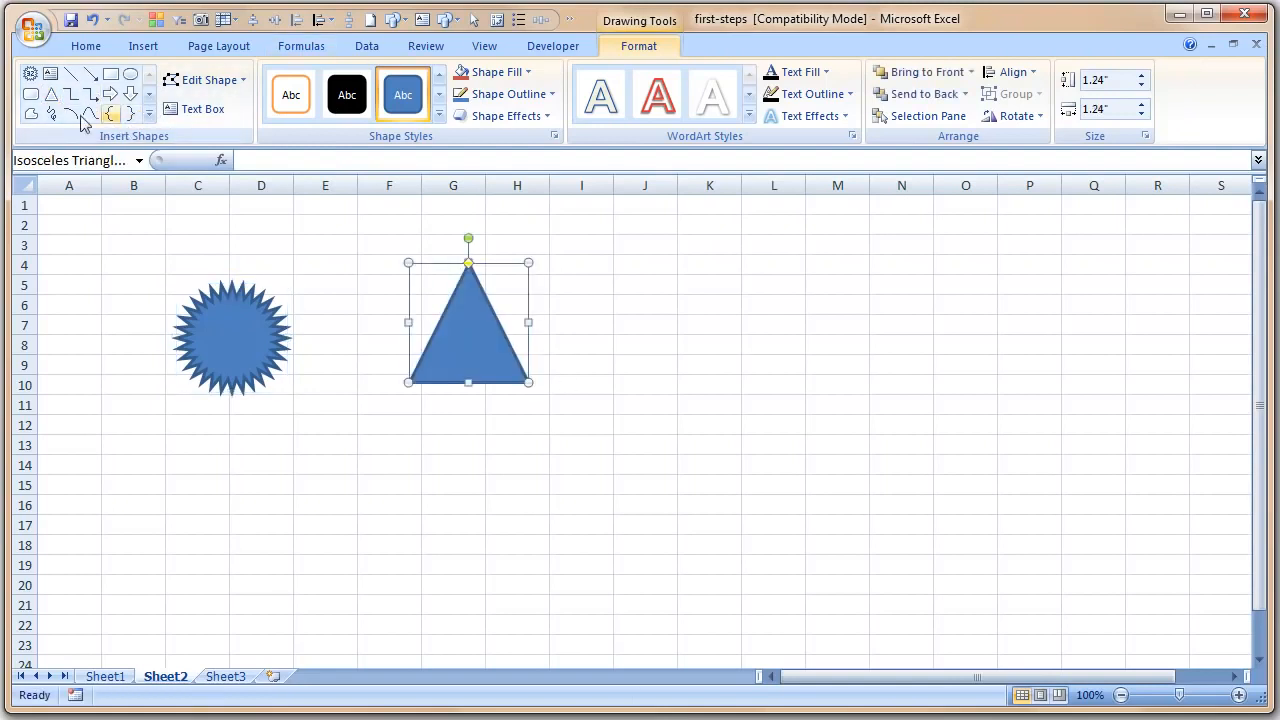
pyautogui.click(31, 93)
pyautogui.moveTo(286, 444); pyautogui.dragTo(574, 594)
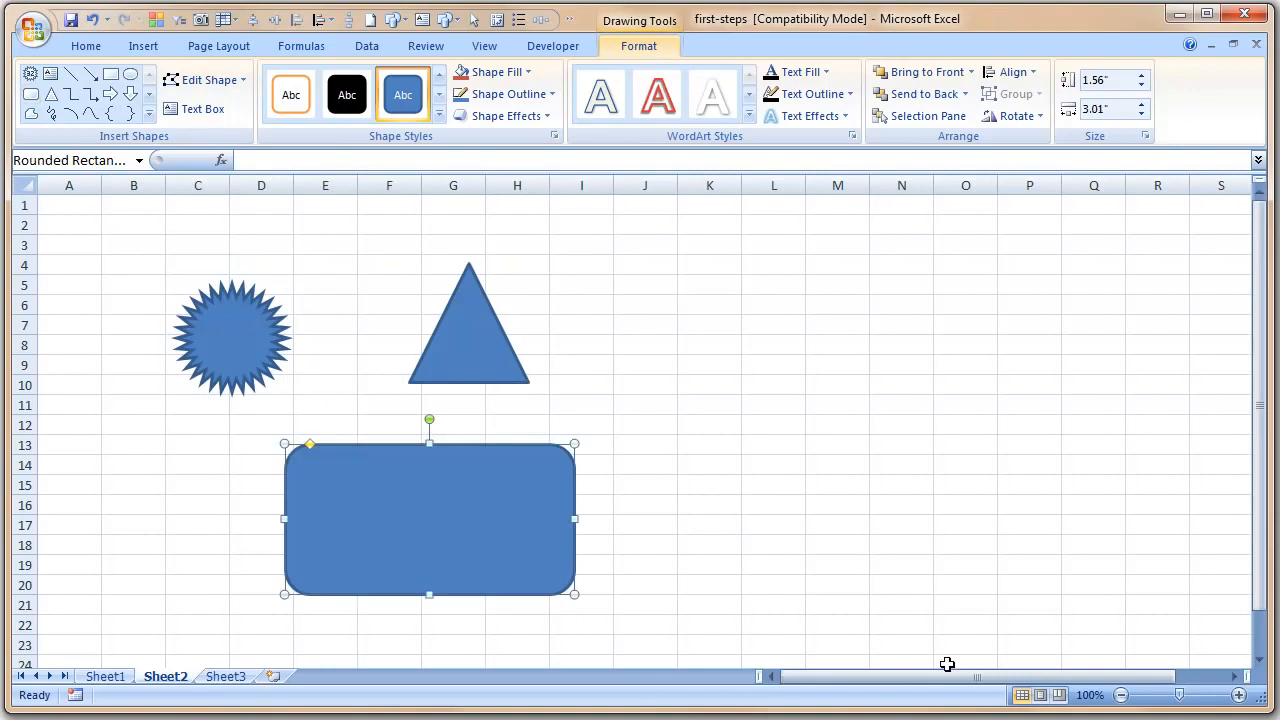
pyautogui.click(950, 663)
pyautogui.click(668, 470)
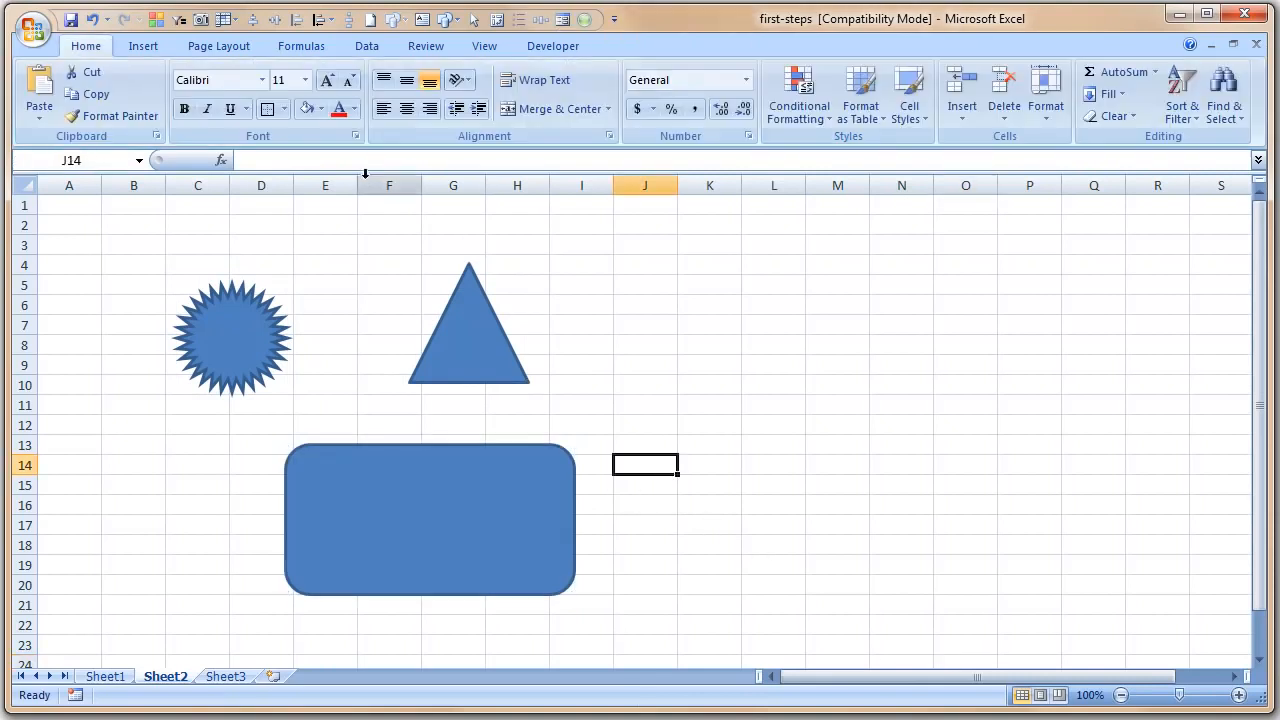
pyautogui.click(150, 46)
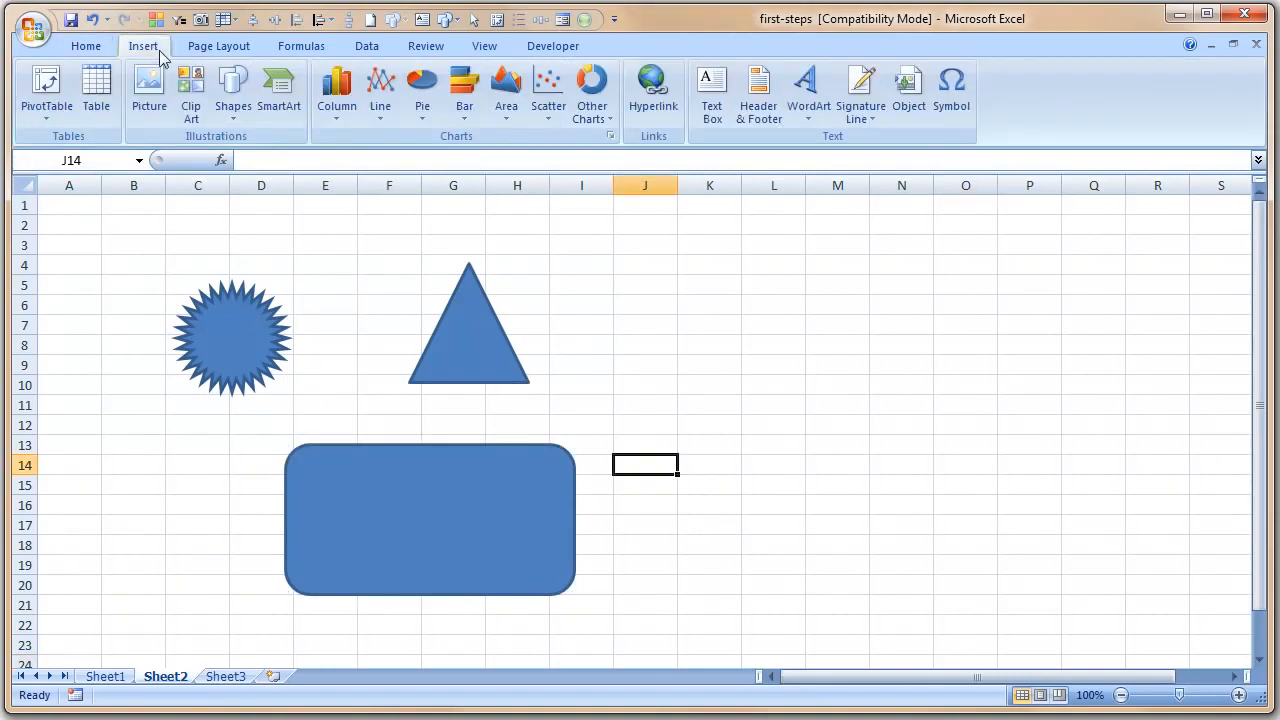
# - In the SmartArt chooser, preview the Hierarchy layout, then list the Cycle layouts
pyautogui.click(276, 102)
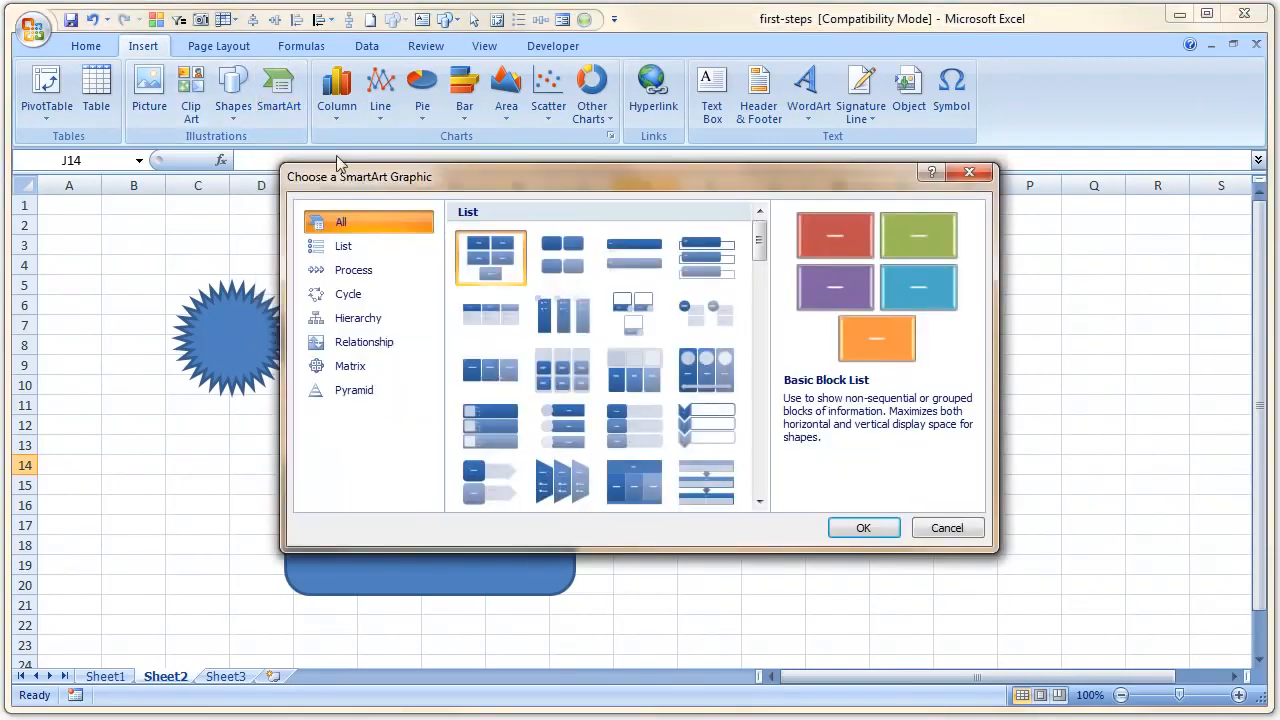
pyautogui.moveTo(763, 257)
pyautogui.mouseDown()
pyautogui.moveTo(770, 340)
pyautogui.moveTo(778, 275)
pyautogui.mouseUp()
pyautogui.click(420, 318)
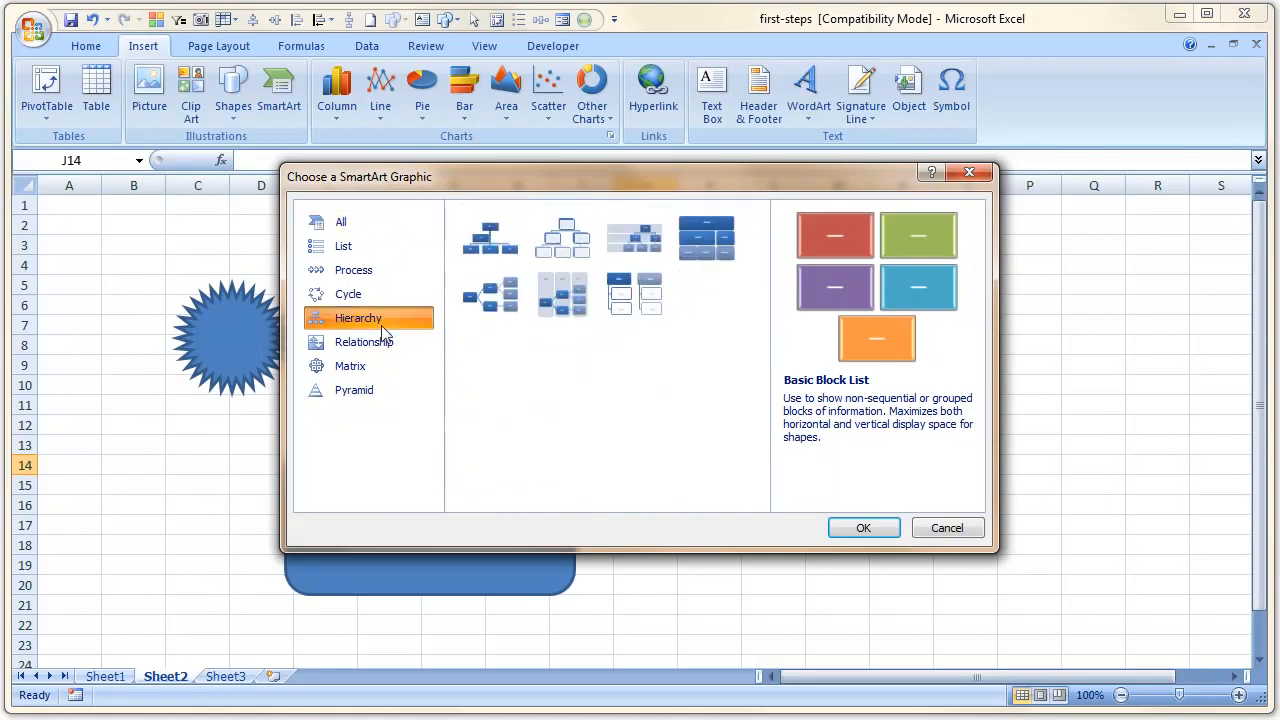
pyautogui.click(568, 245)
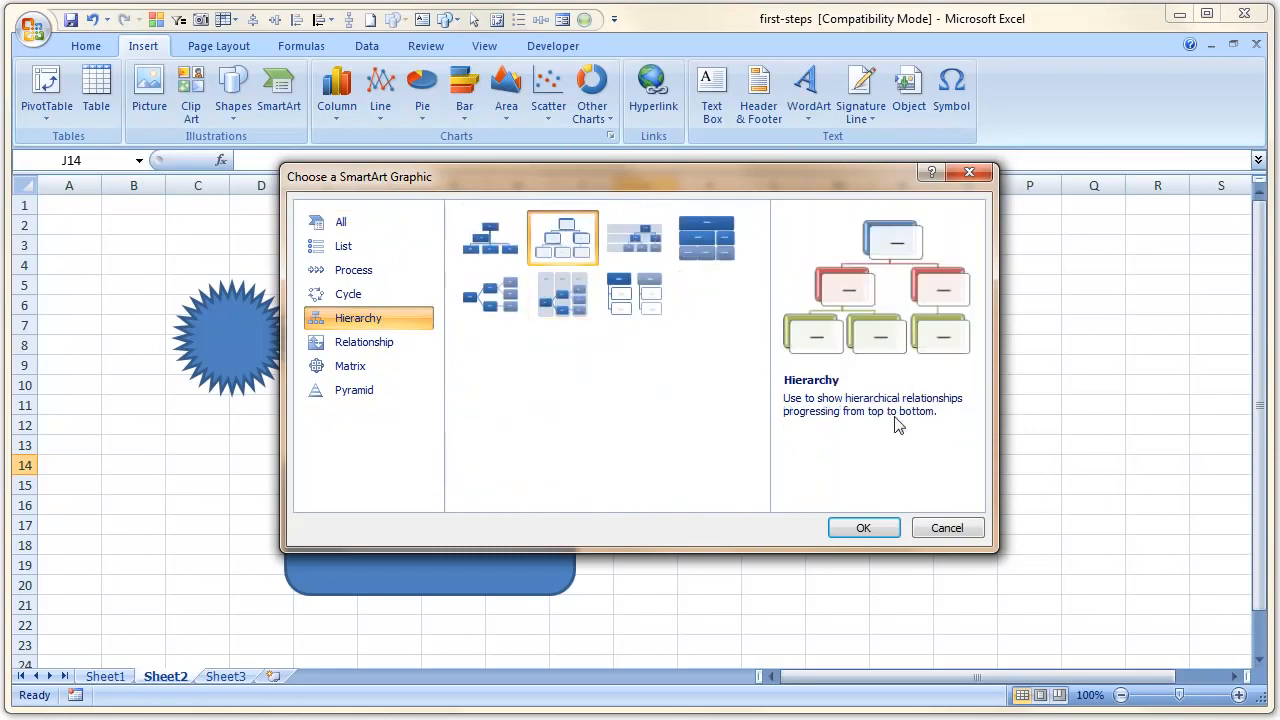
pyautogui.click(412, 295)
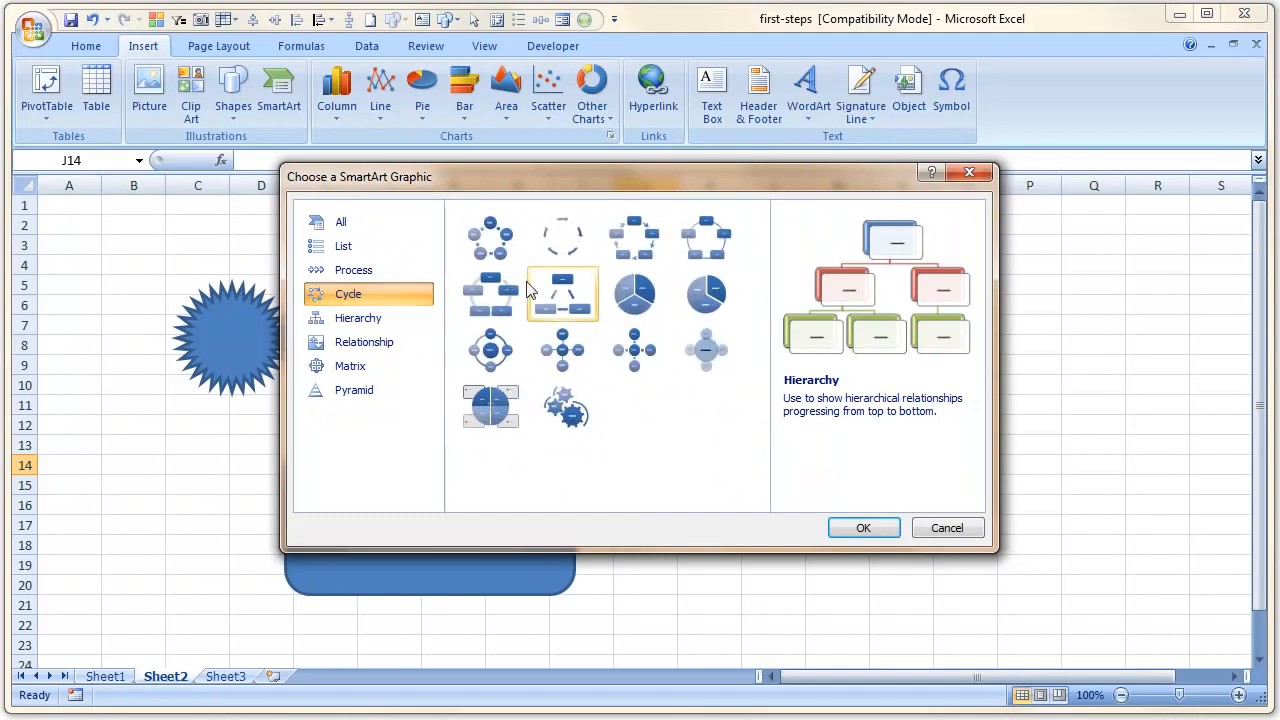